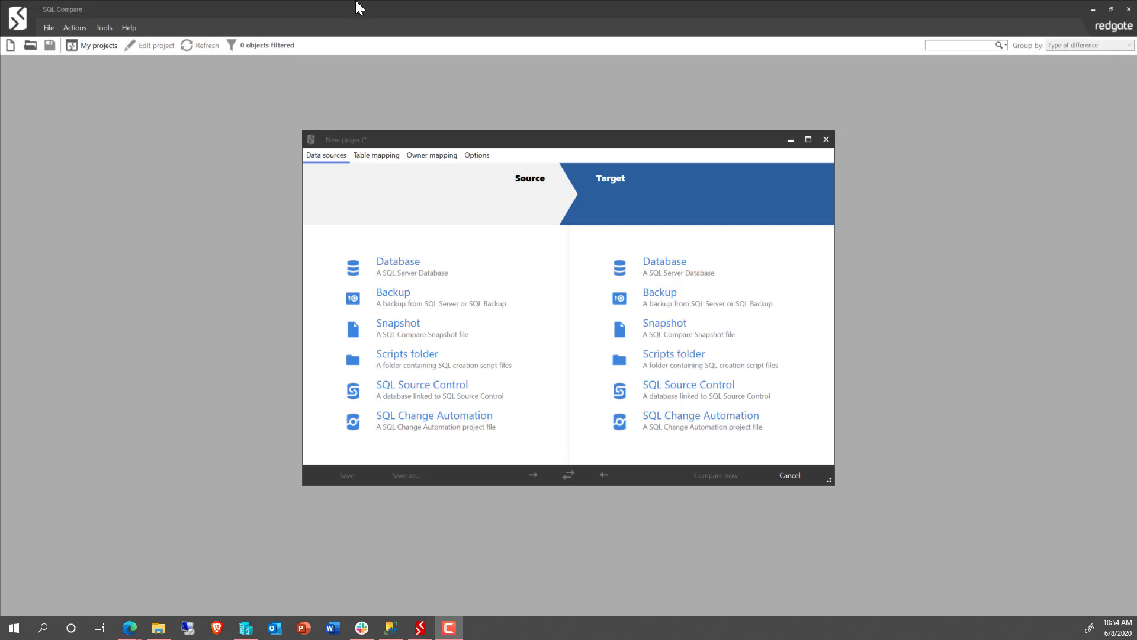
Step: Set the source to the HamShackRadio database on server 35.193.17.199, remembering the SQL Server credentials
left_click(416, 265)
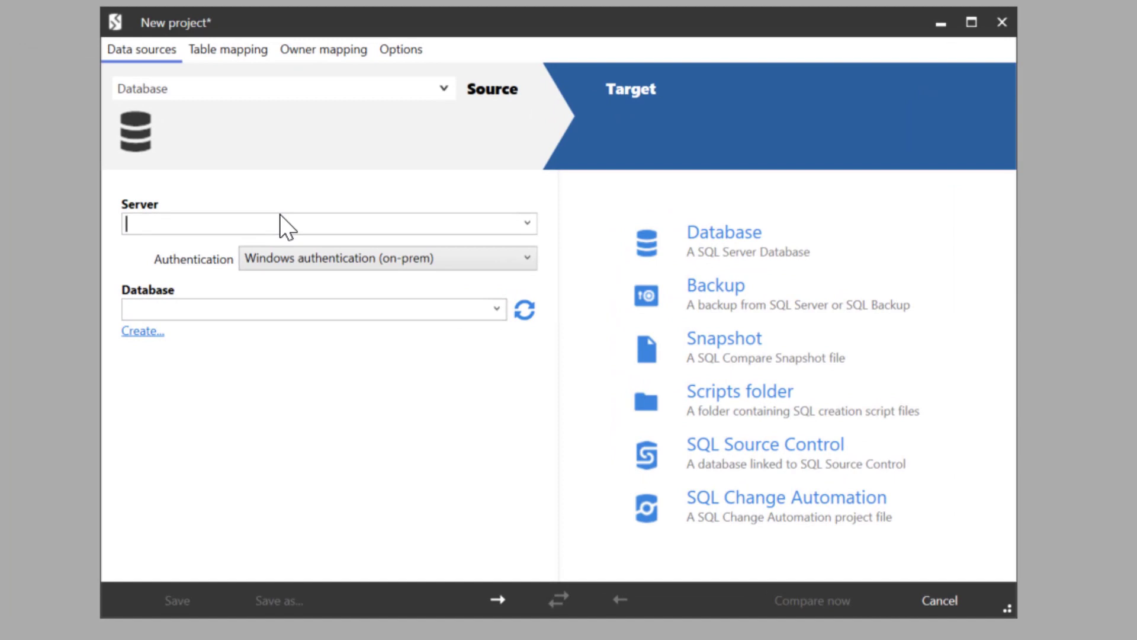
key("ctrl+v")
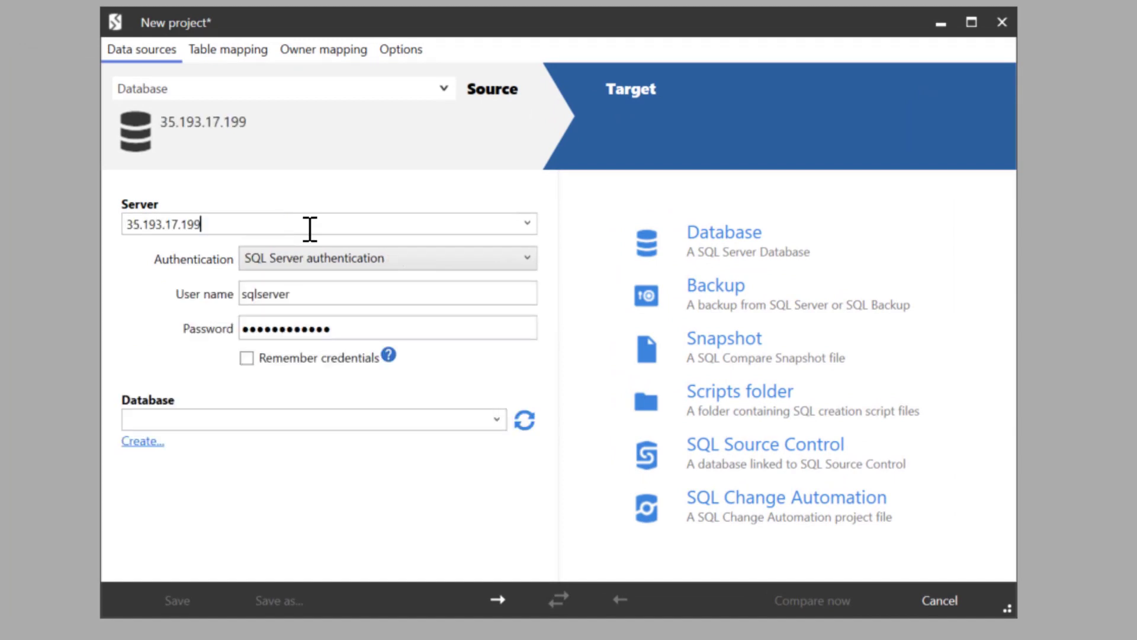
left_click(246, 357)
left_click(504, 427)
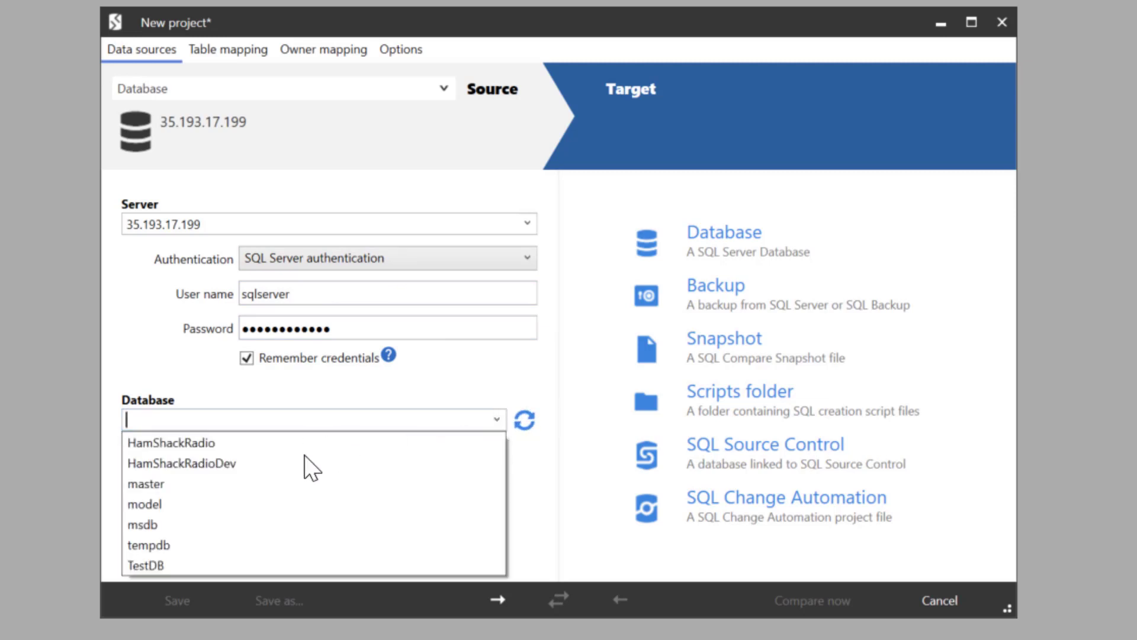
left_click(243, 447)
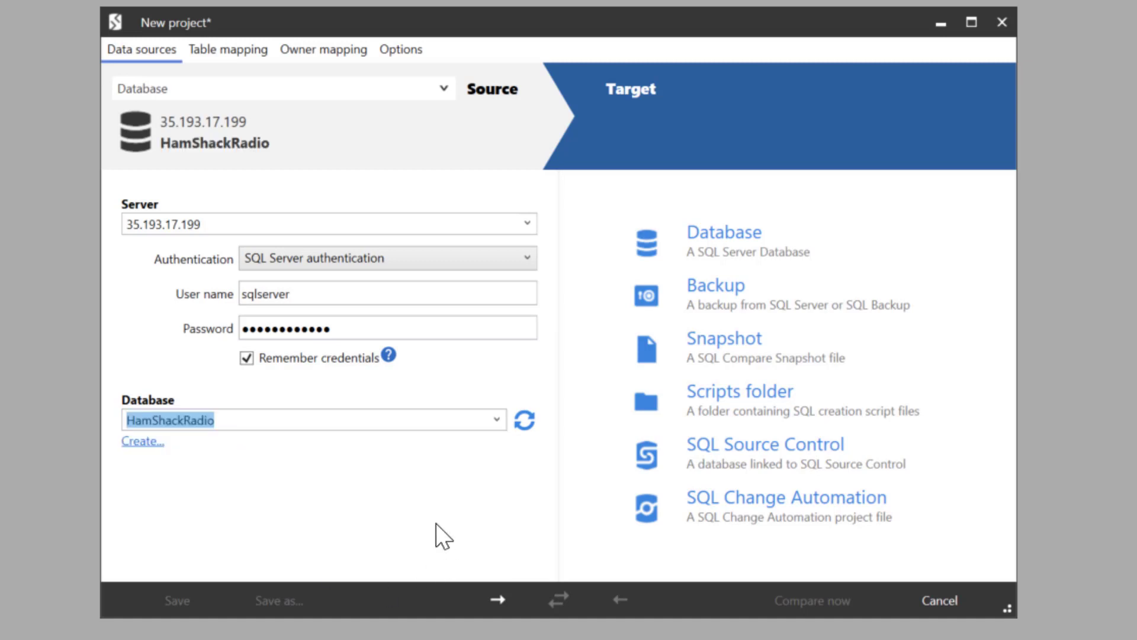
Step: Set the target to the HamShackRadioDev database on server 35.193.17.199, remembering the SQL Server credentials
left_click(750, 251)
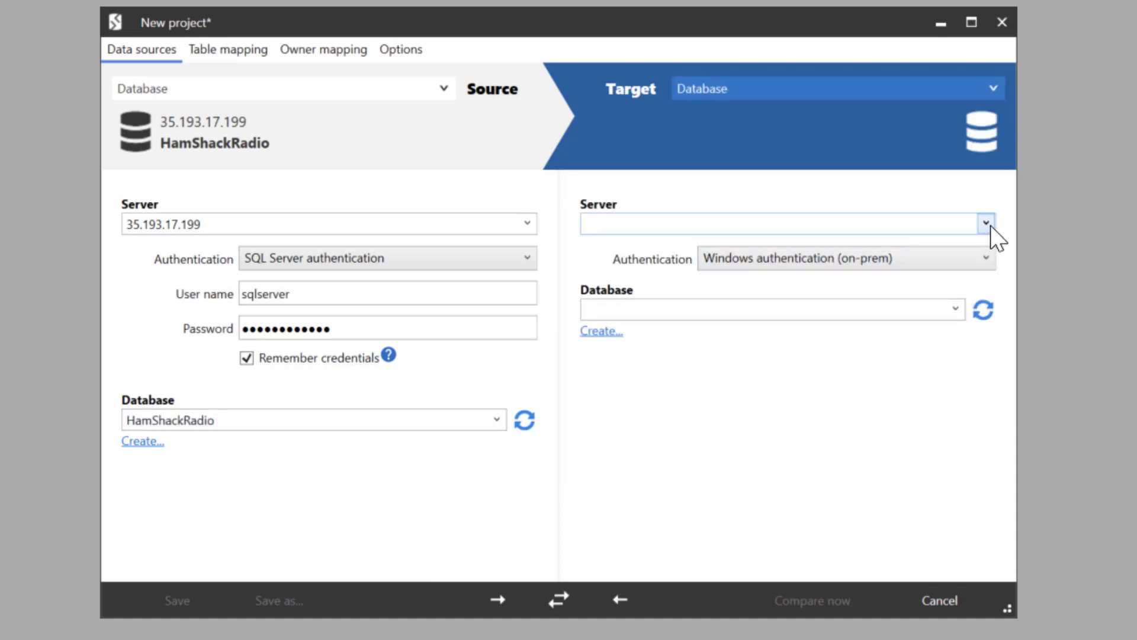
left_click(897, 225)
key("ctrl+v")
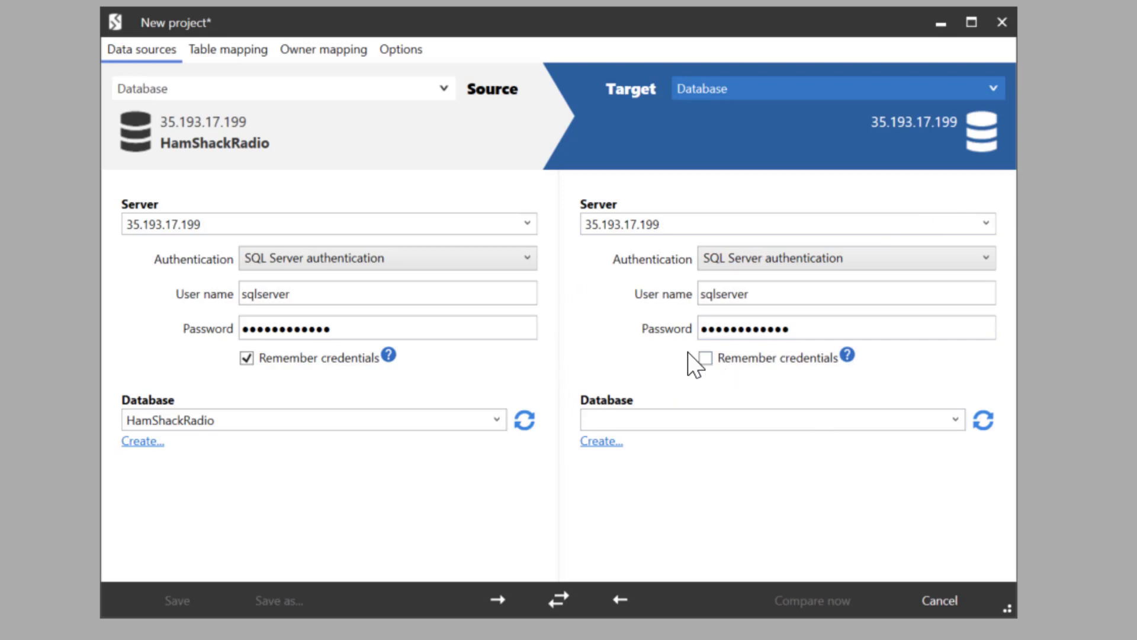
left_click(706, 357)
left_click(790, 420)
left_click(954, 419)
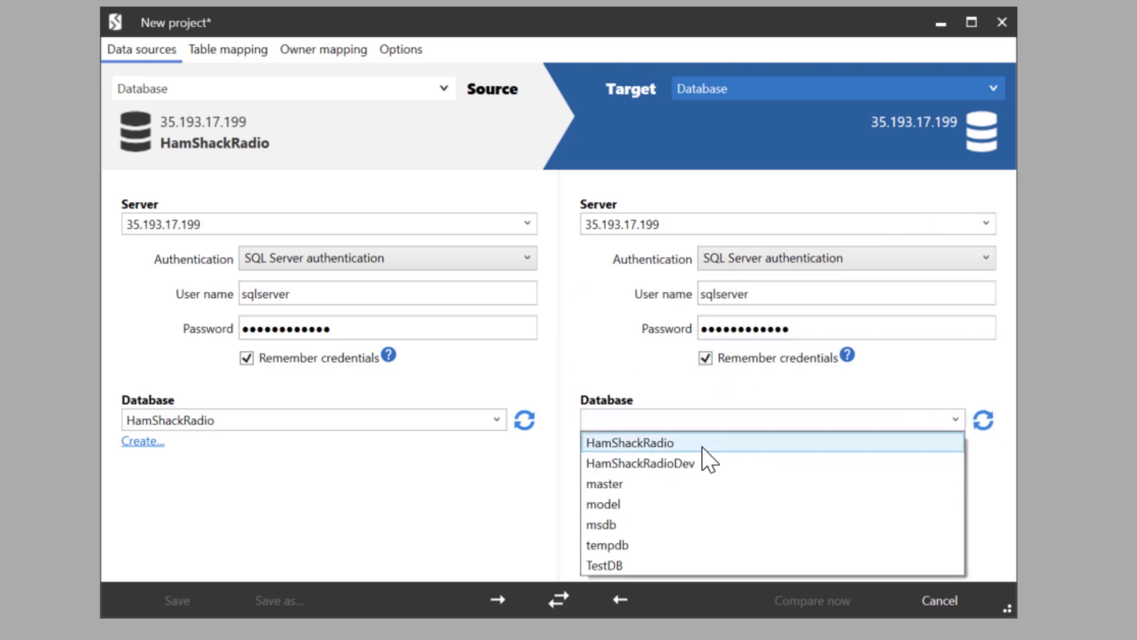
left_click(670, 468)
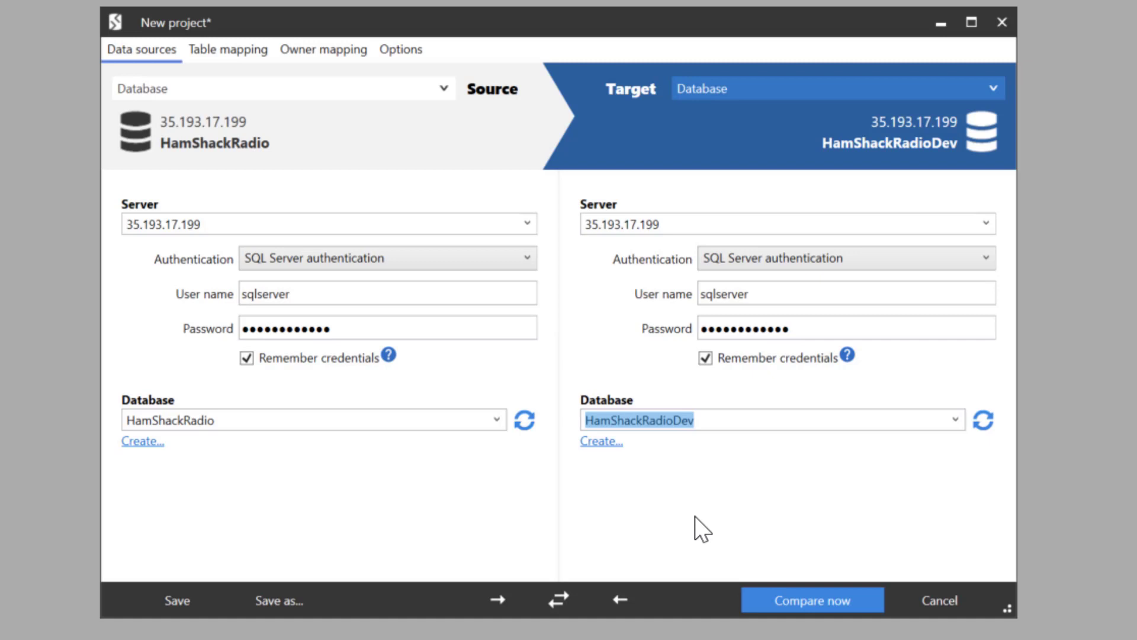
Step: Check the source's authentication options, keep SQL Server authentication, and run the comparison of the two databases
left_click(524, 258)
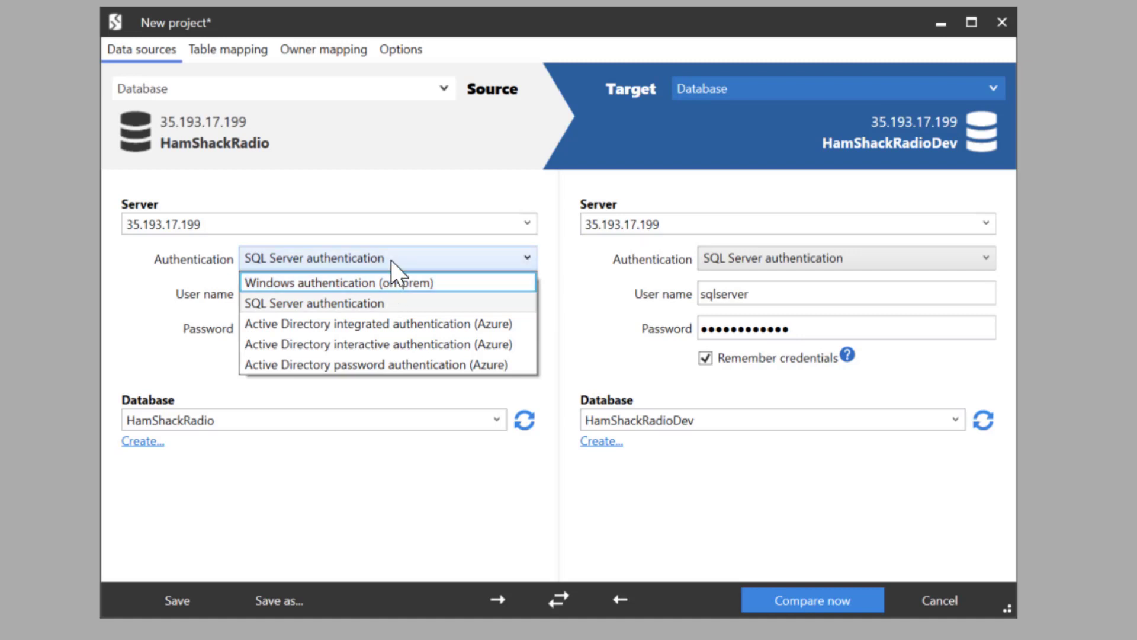
left_click(569, 526)
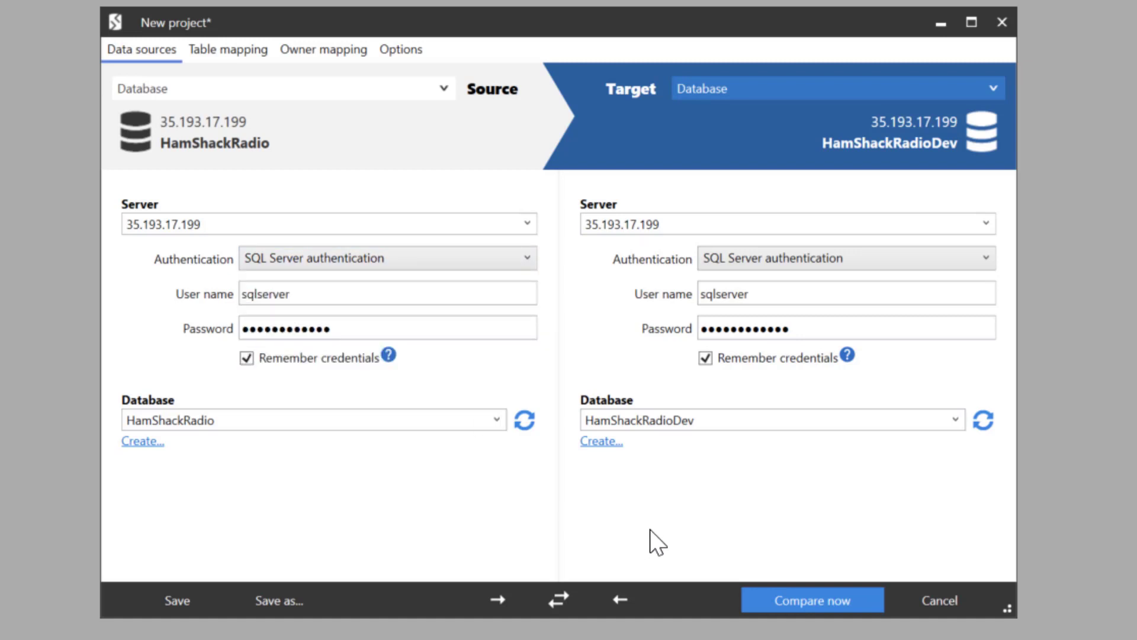
left_click(826, 599)
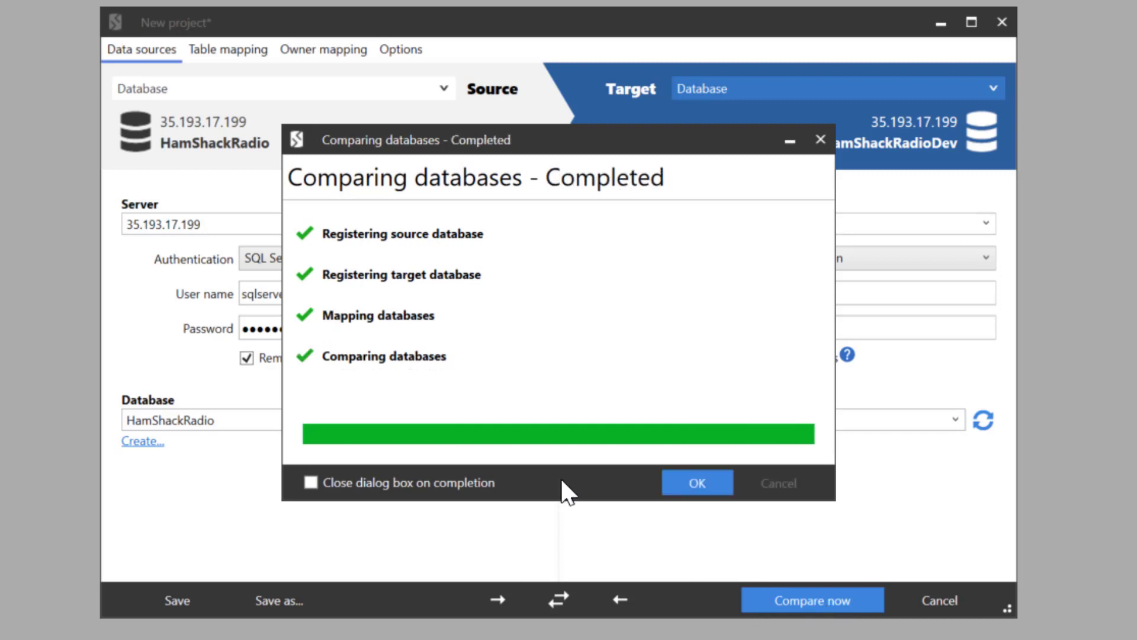
left_click(691, 480)
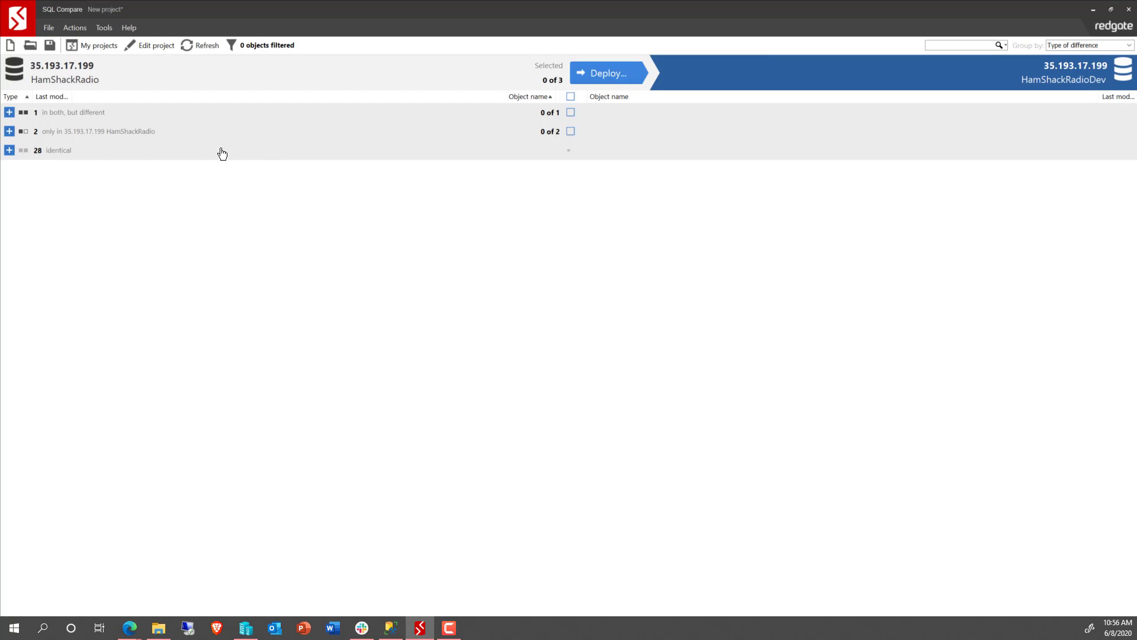
Step: Examine the SQL differences of the RadioBand table that exists in both databases, enlarging the SQL comparison area
left_click(94, 113)
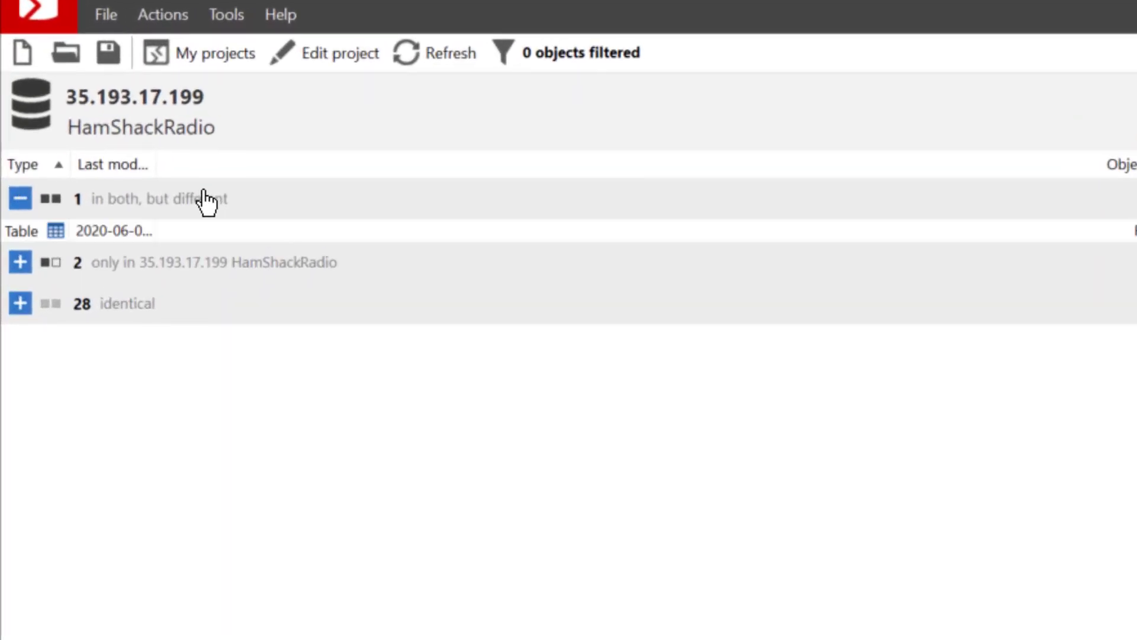
left_click(197, 231)
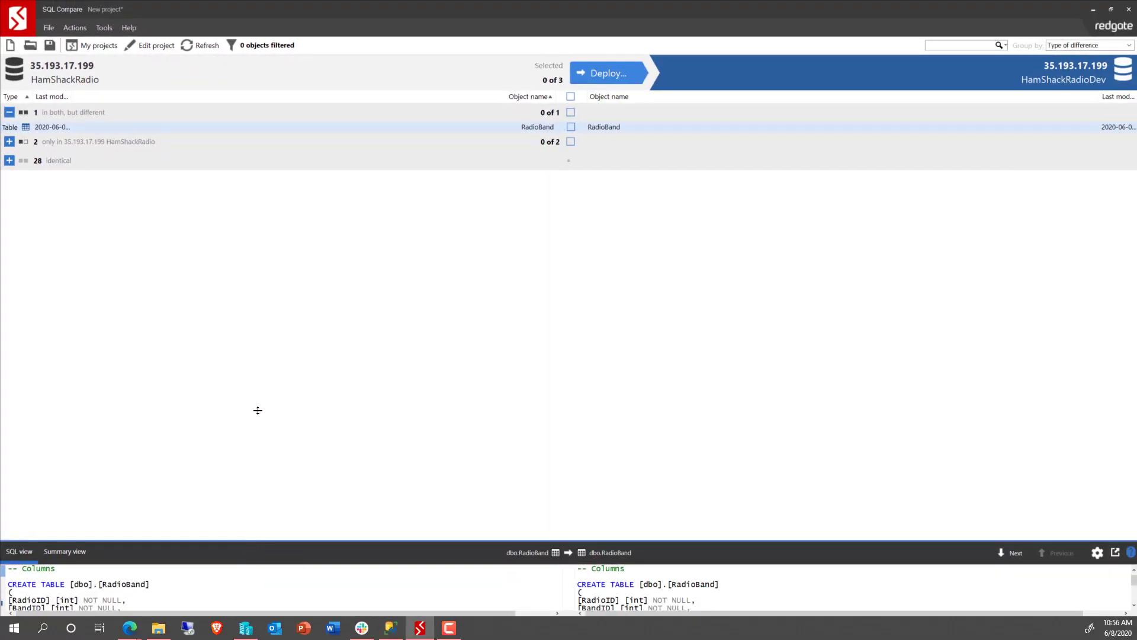
left_click_drag(258, 411, 257, 409)
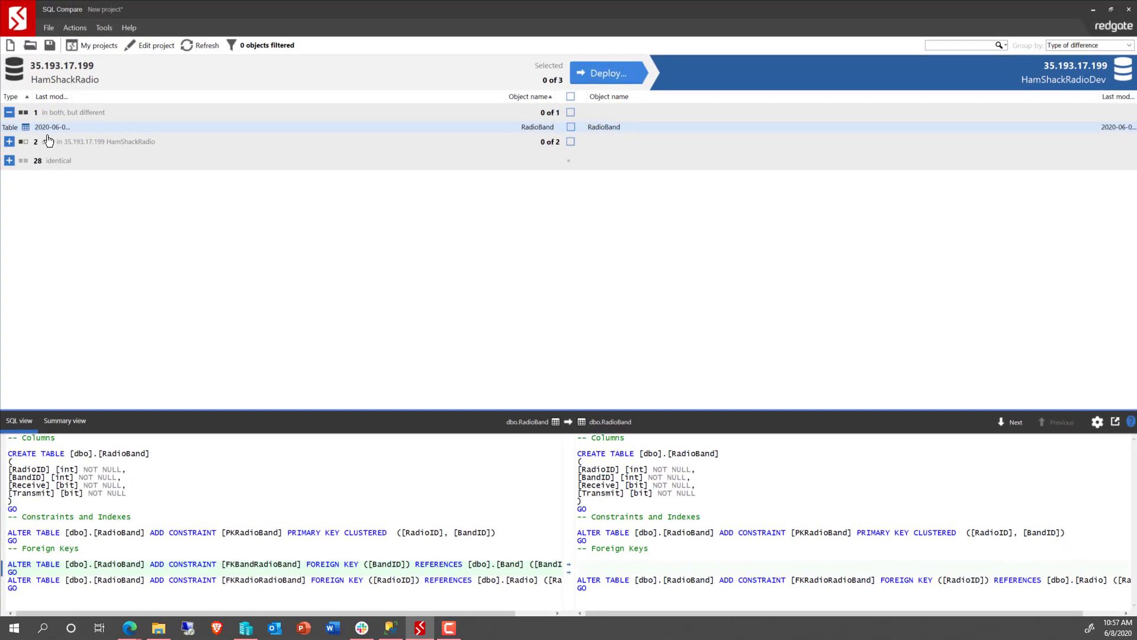
Step: Examine the SQL of the VendorInfo view and RadioBandInfo stored procedure, found only in the source database
left_click(59, 144)
left_click(65, 156)
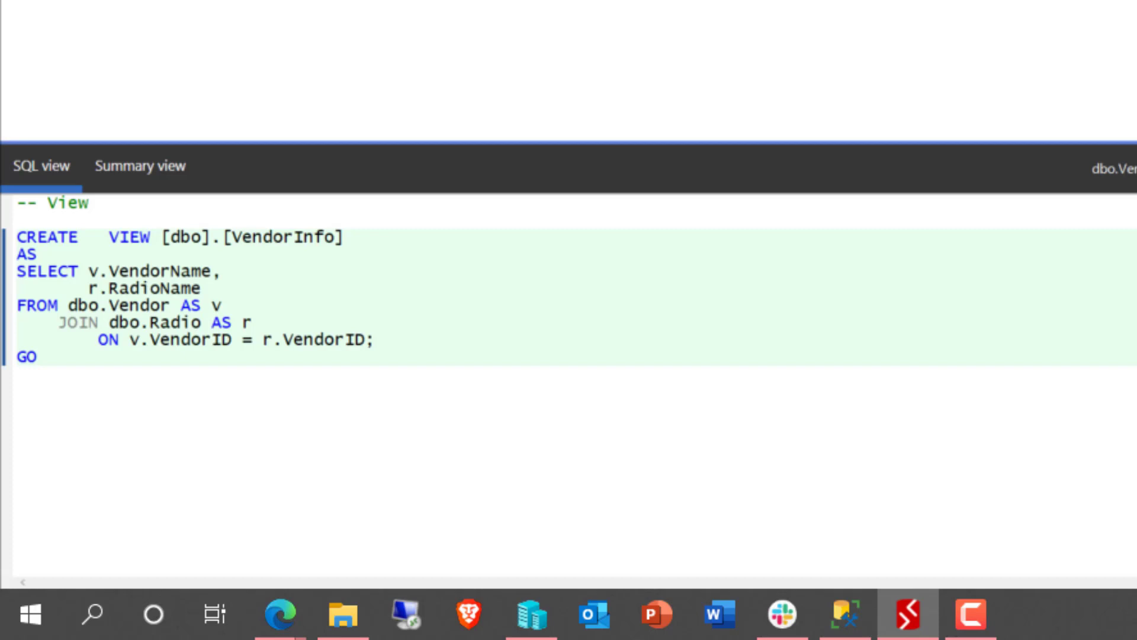
key("Down")
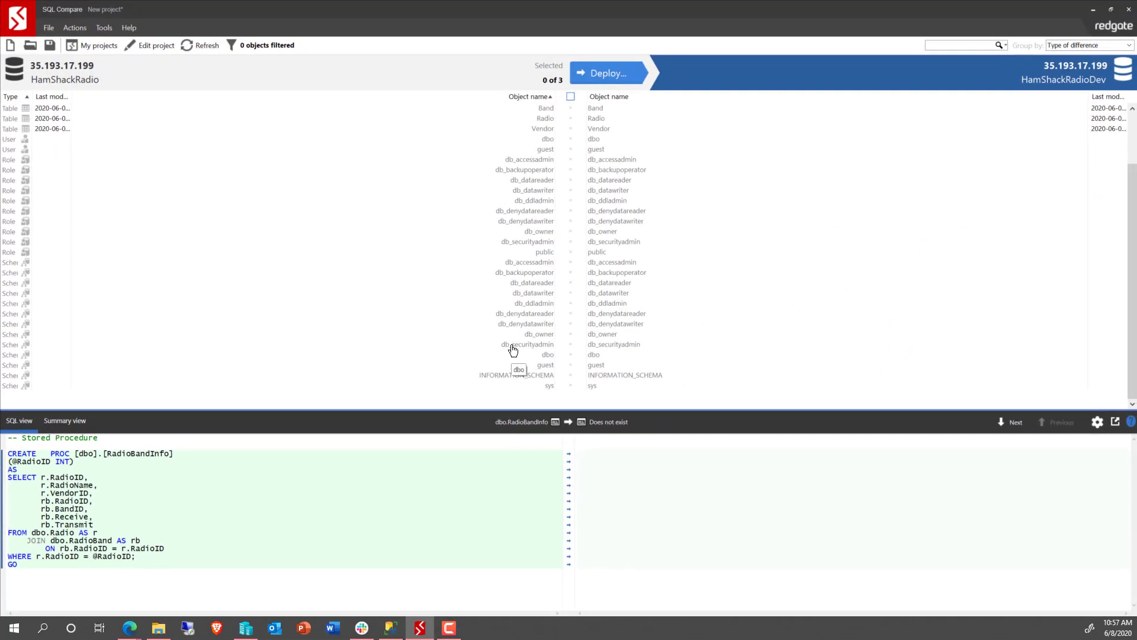
Step: Examine the SQL definitions of the identical Vendor, Radio and Band tables on both sides
left_click(570, 220)
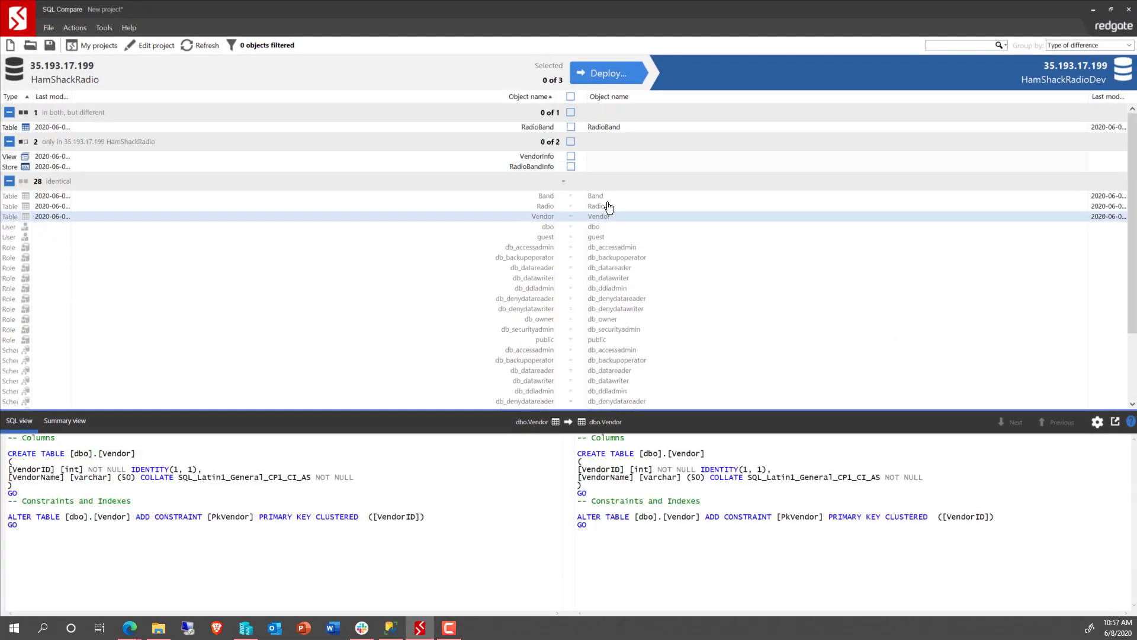
left_click(606, 207)
left_click(612, 196)
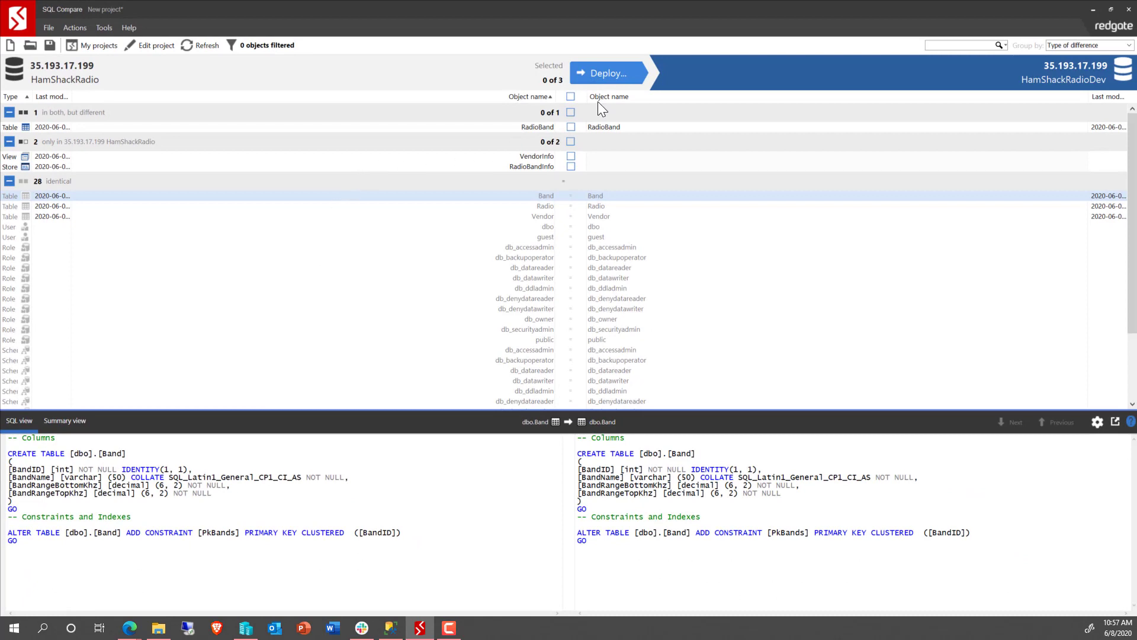
Step: Select all differing objects and generate their deployment script with the Deploy using SQL Compare method
left_click(614, 69)
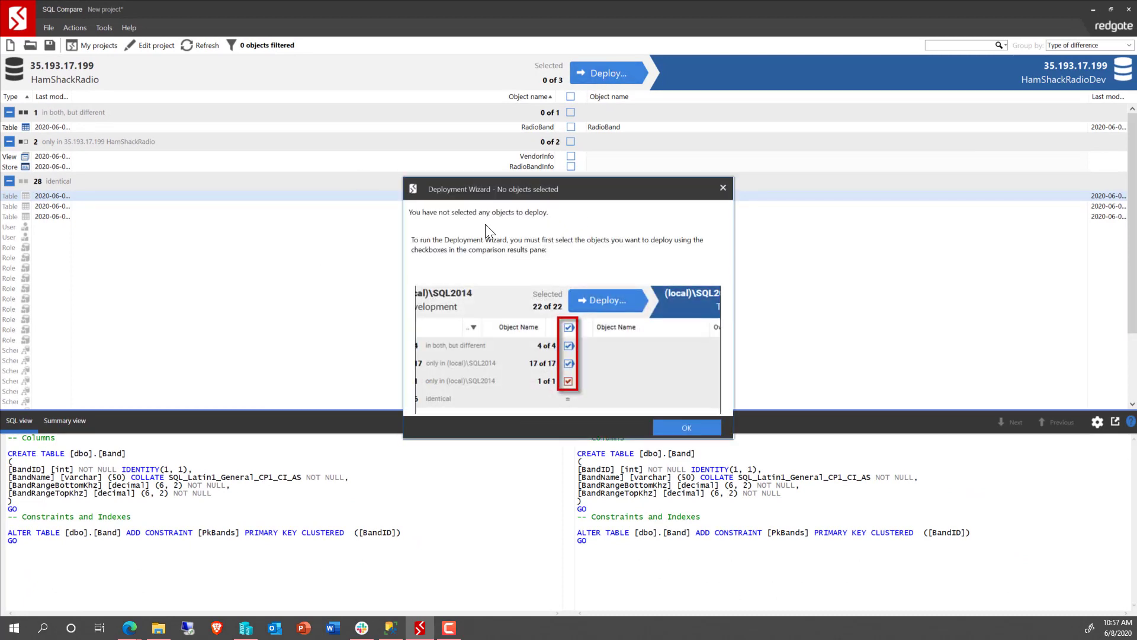
left_click(726, 191)
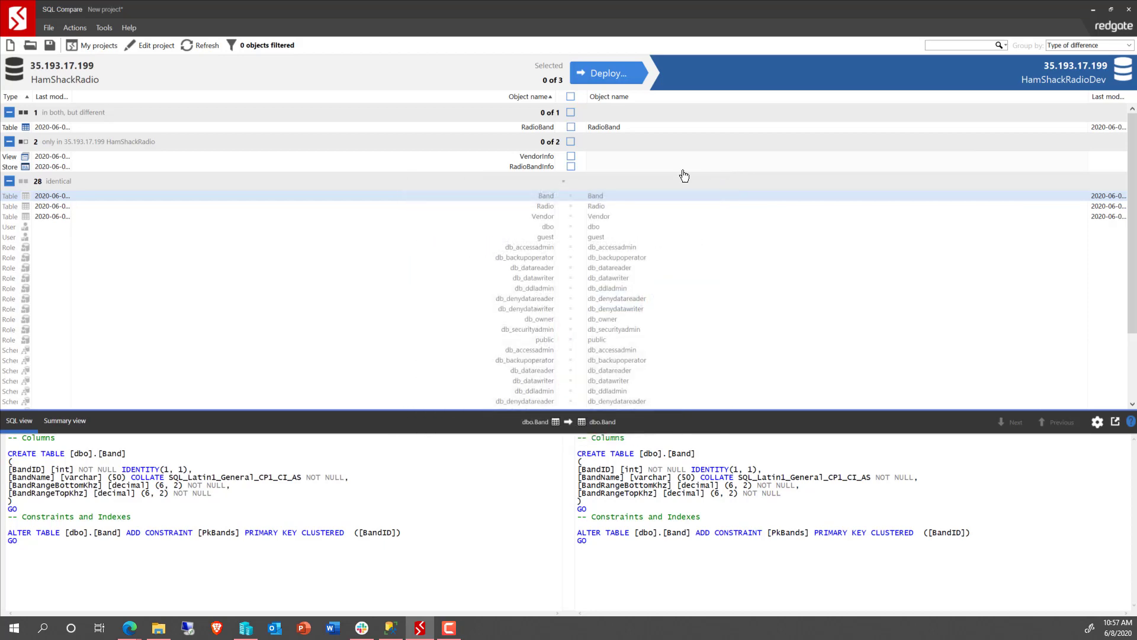
left_click(571, 96)
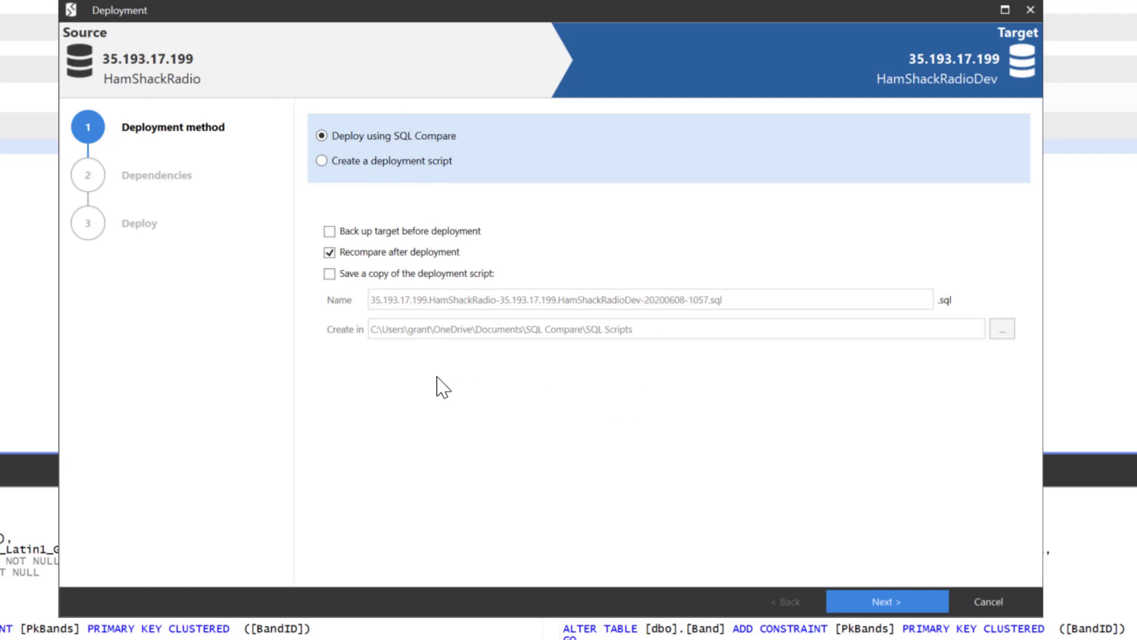
left_click(928, 601)
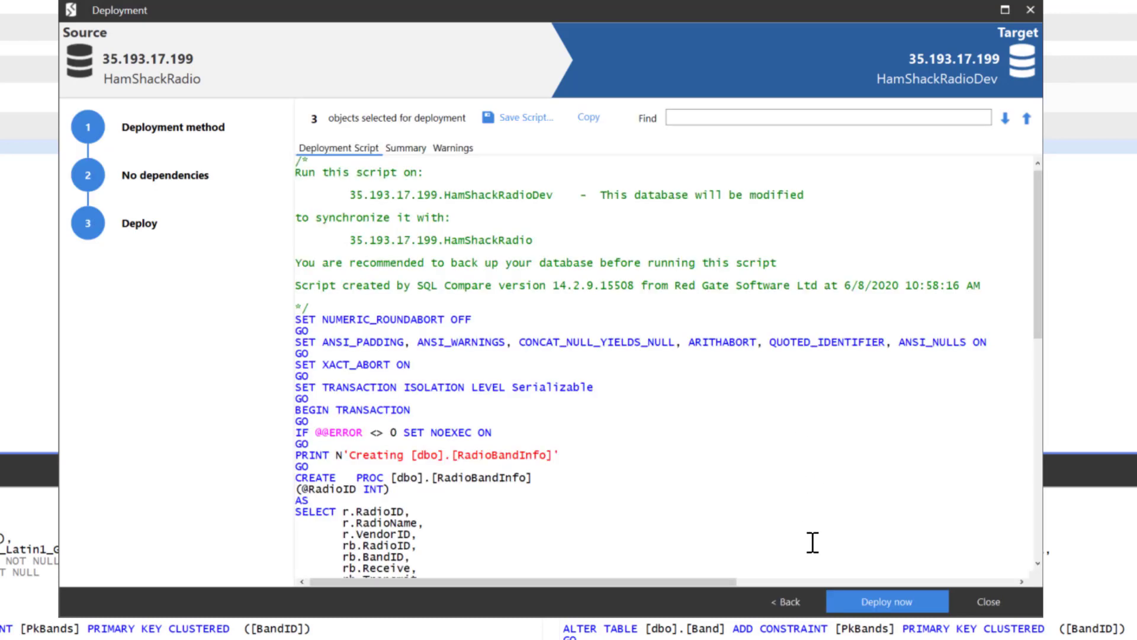
Step: Deploy the selected changes to HamShackRadioDev and complete the recomparison of the databases
left_click(904, 604)
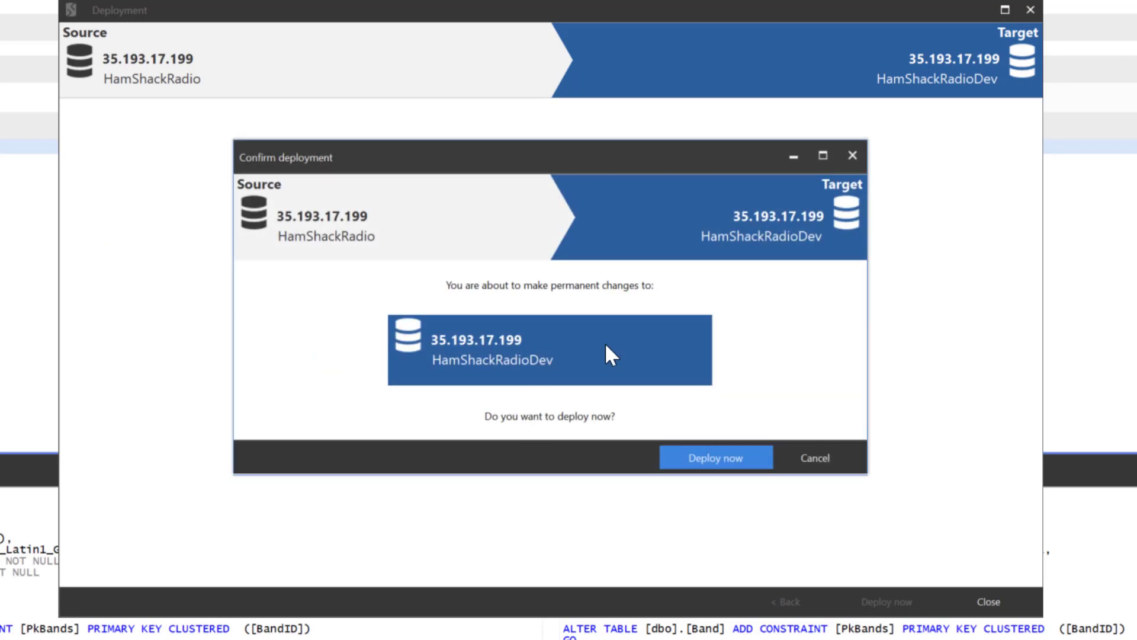
left_click(693, 457)
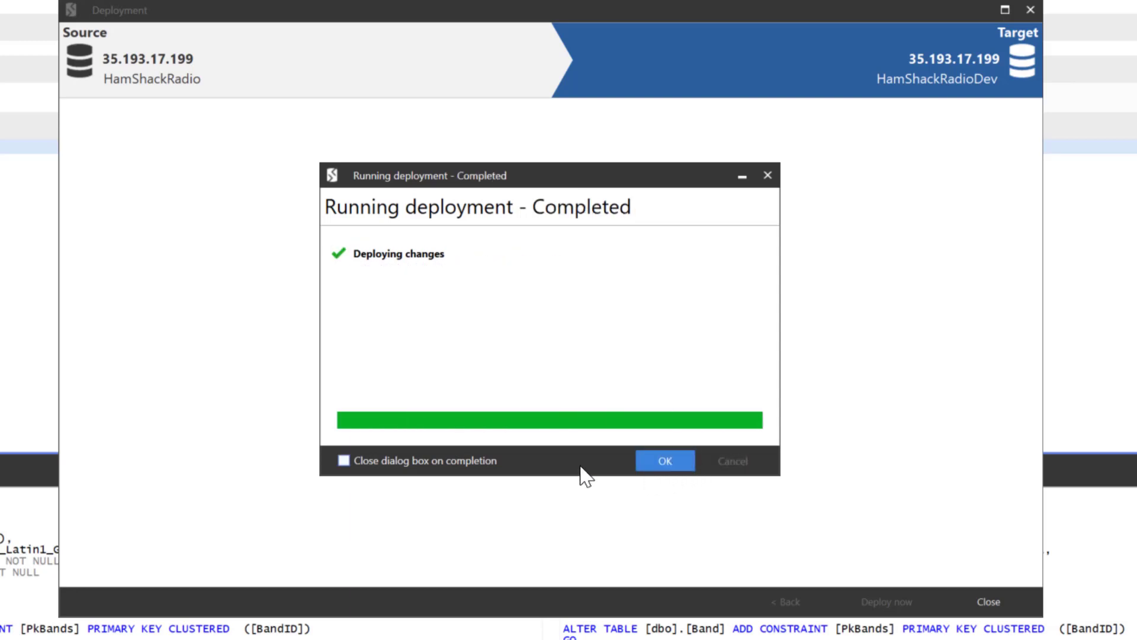
left_click(677, 464)
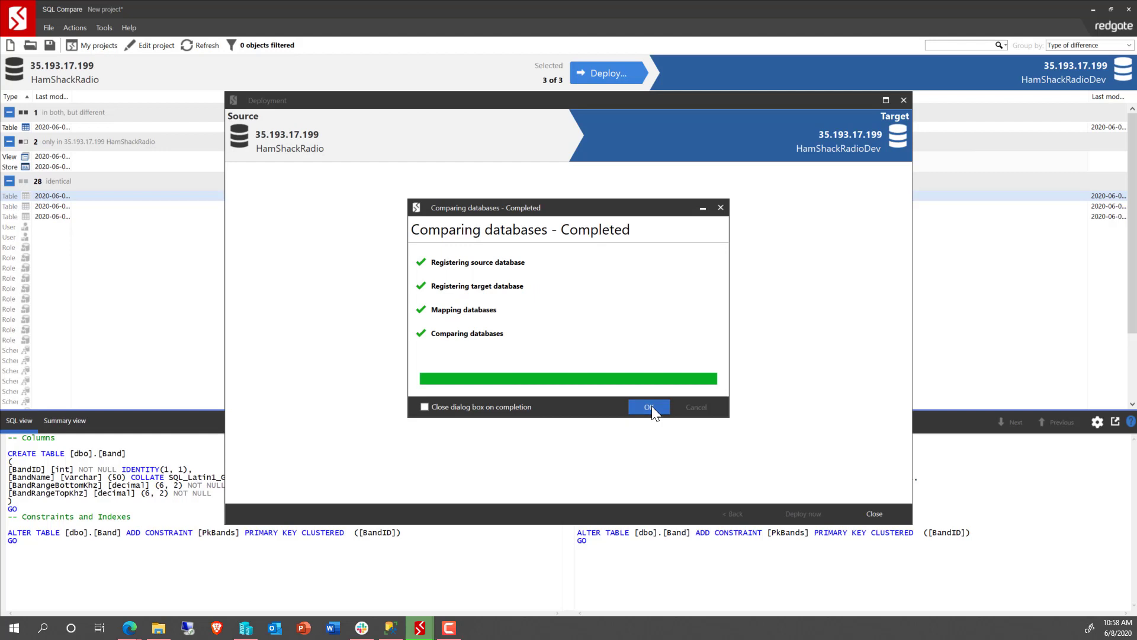
left_click(649, 406)
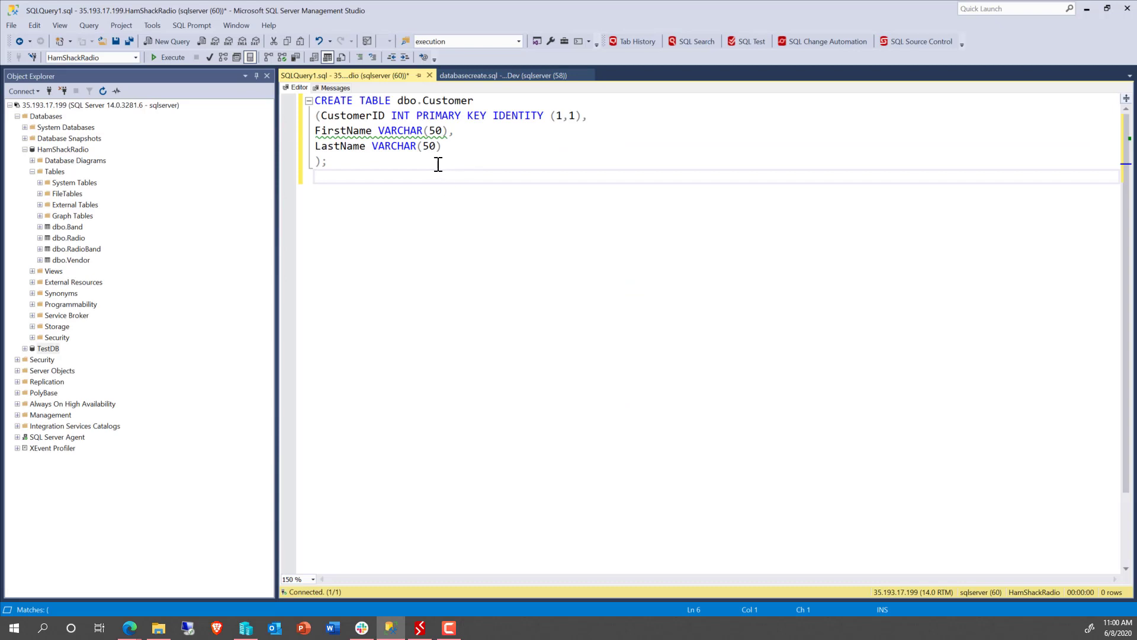
Step: Execute the query creating the dbo.Customer table in HamShackRadio, and switch to SQL Compare to refresh the comparison
left_click(168, 60)
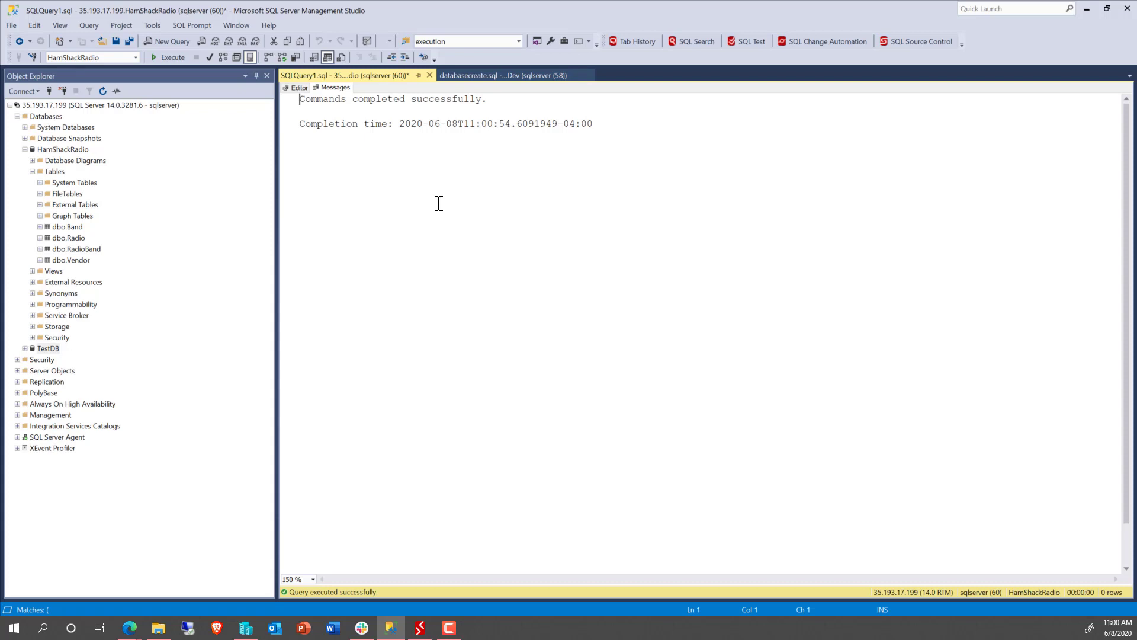
left_click(428, 629)
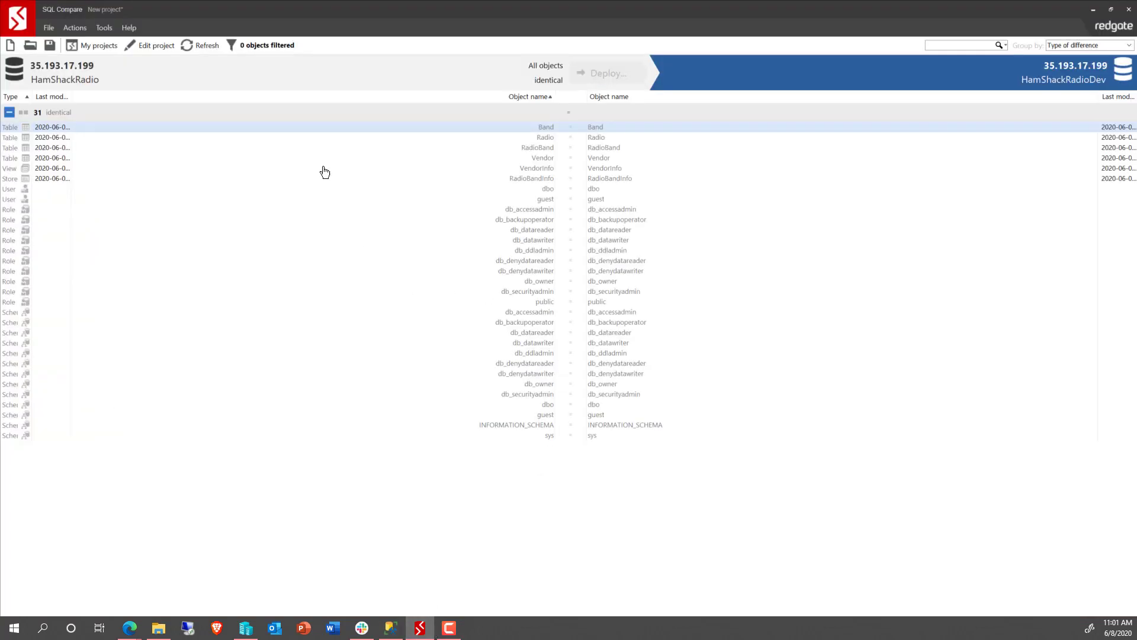
left_click(199, 48)
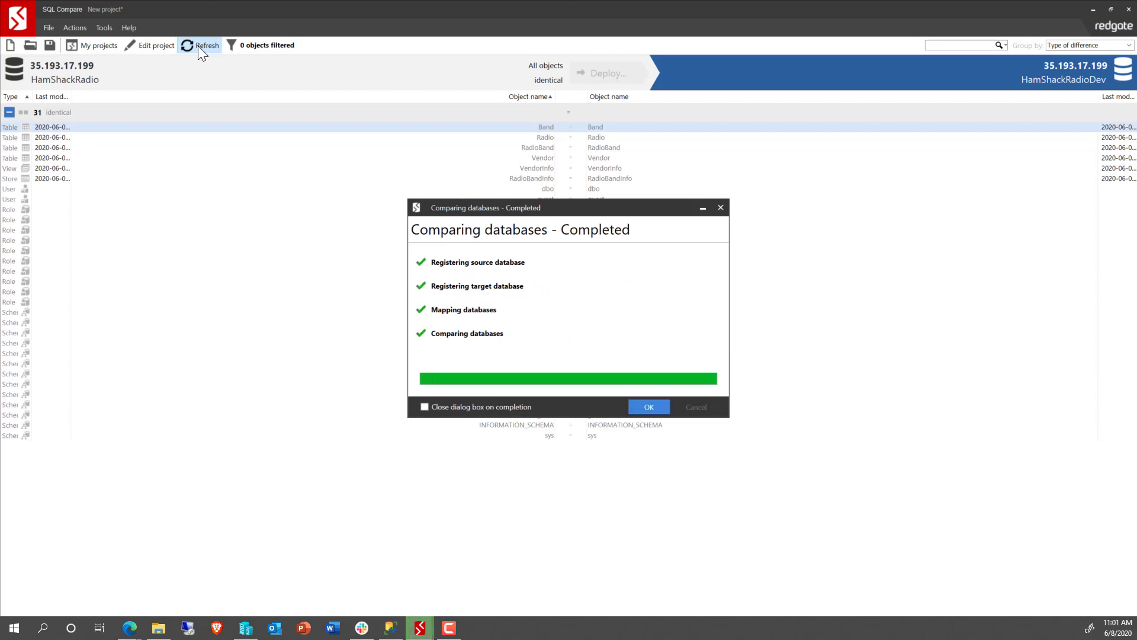
left_click(649, 407)
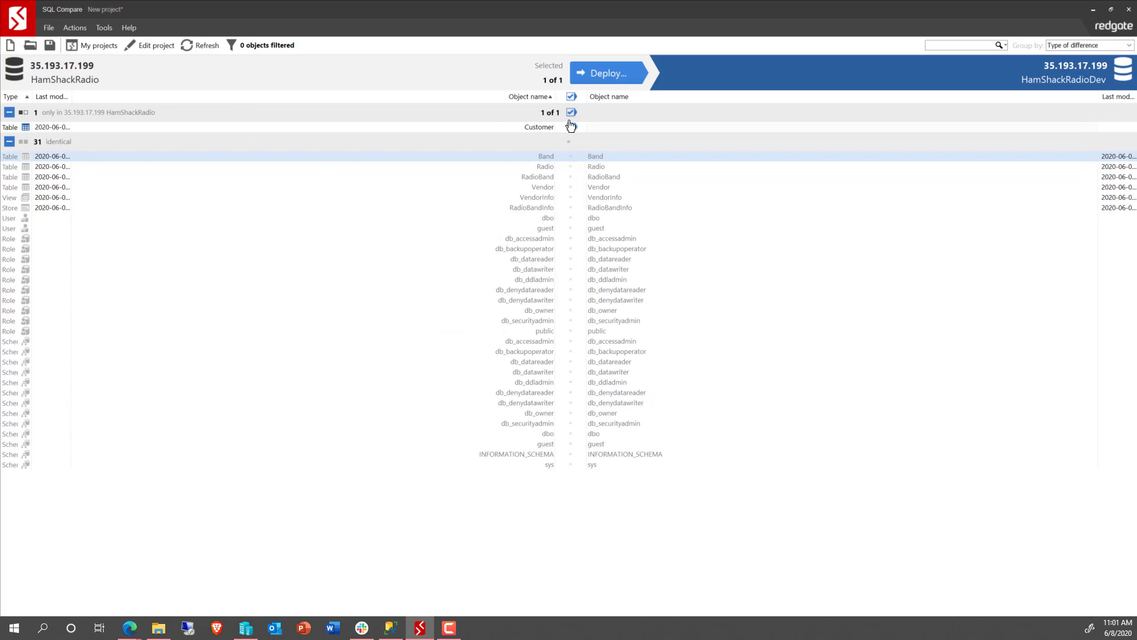
Step: Open the deployment of the Customer table and enable backing up the target beforehand, without saving a script copy
left_click(614, 78)
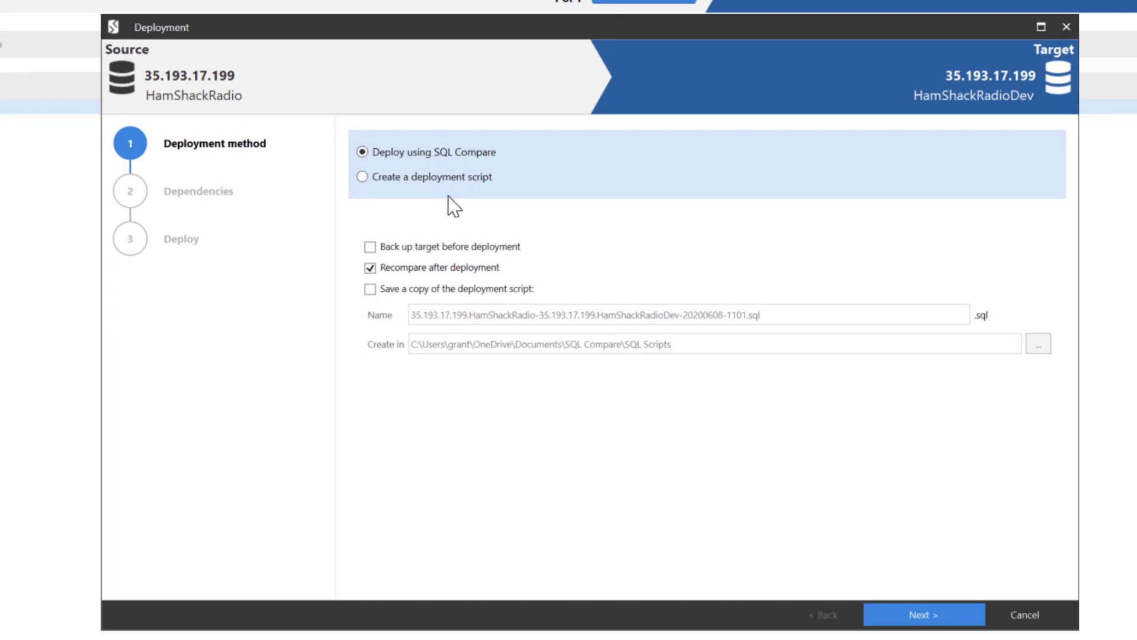
left_click(443, 249)
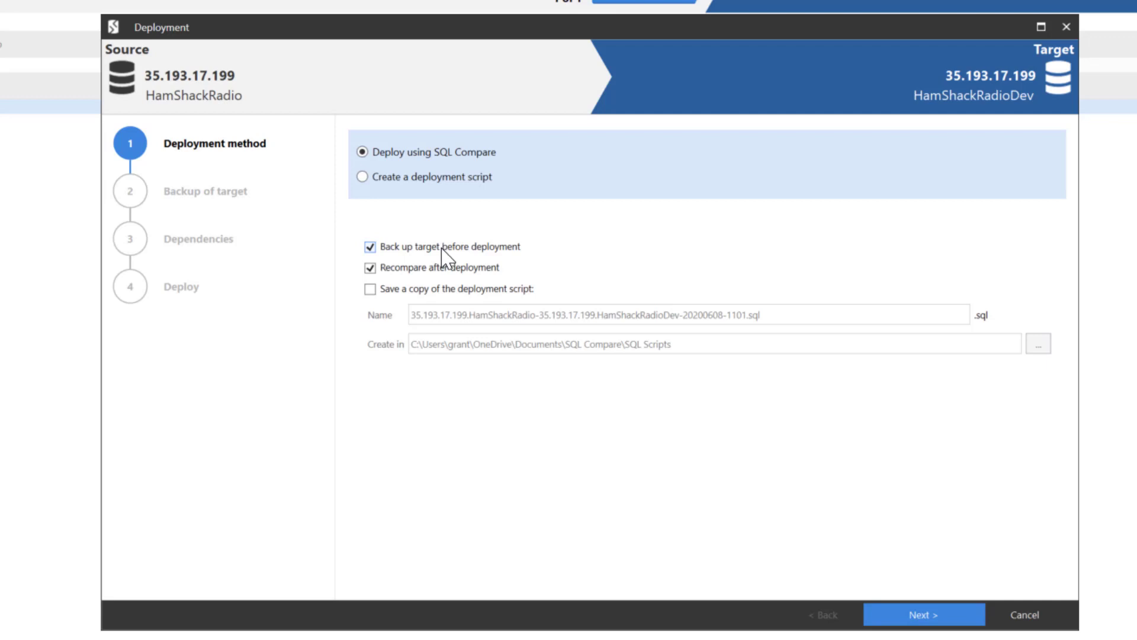
left_click(423, 289)
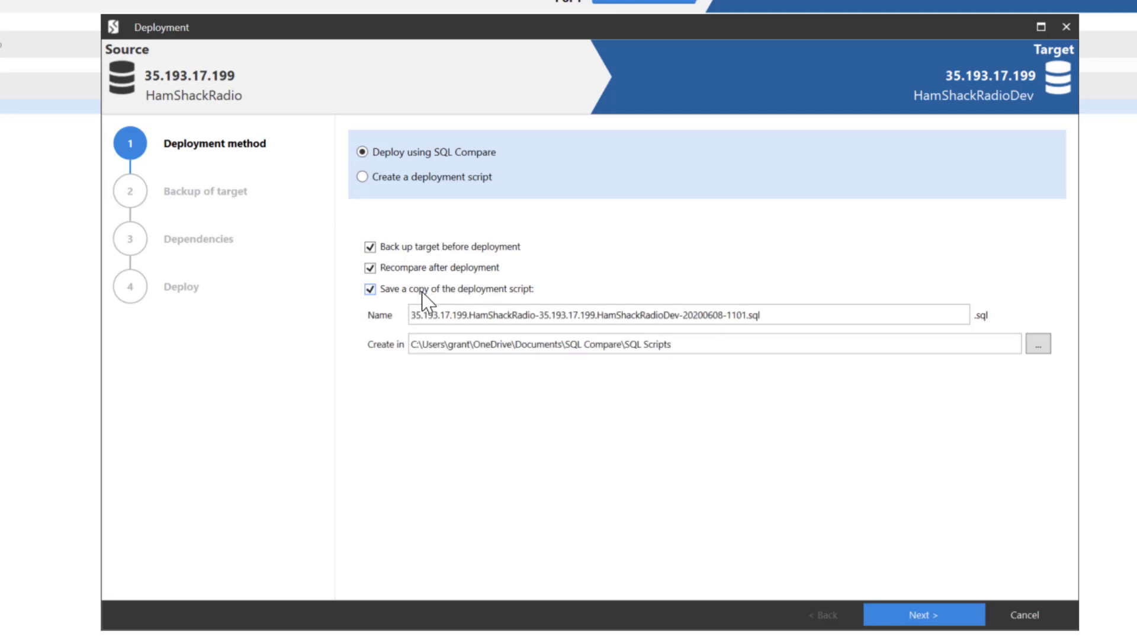
left_click(422, 299)
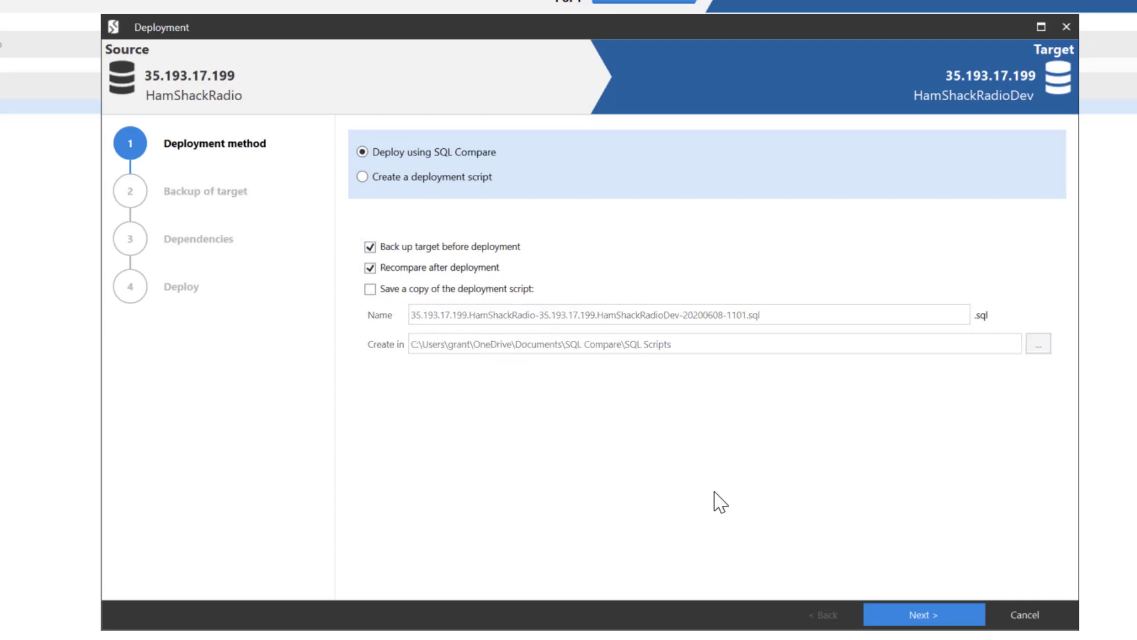
Step: Examine the target backup choices, comparing a SQL Compare snapshot with a full native SQL Server backup and its automatic file naming
left_click(941, 605)
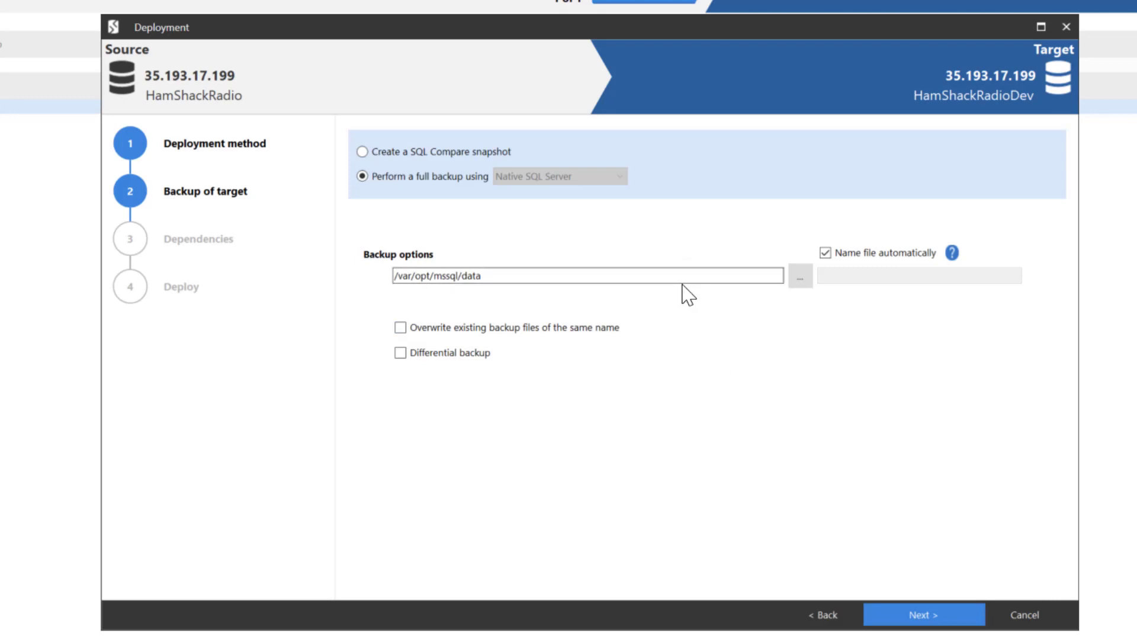
left_click(447, 152)
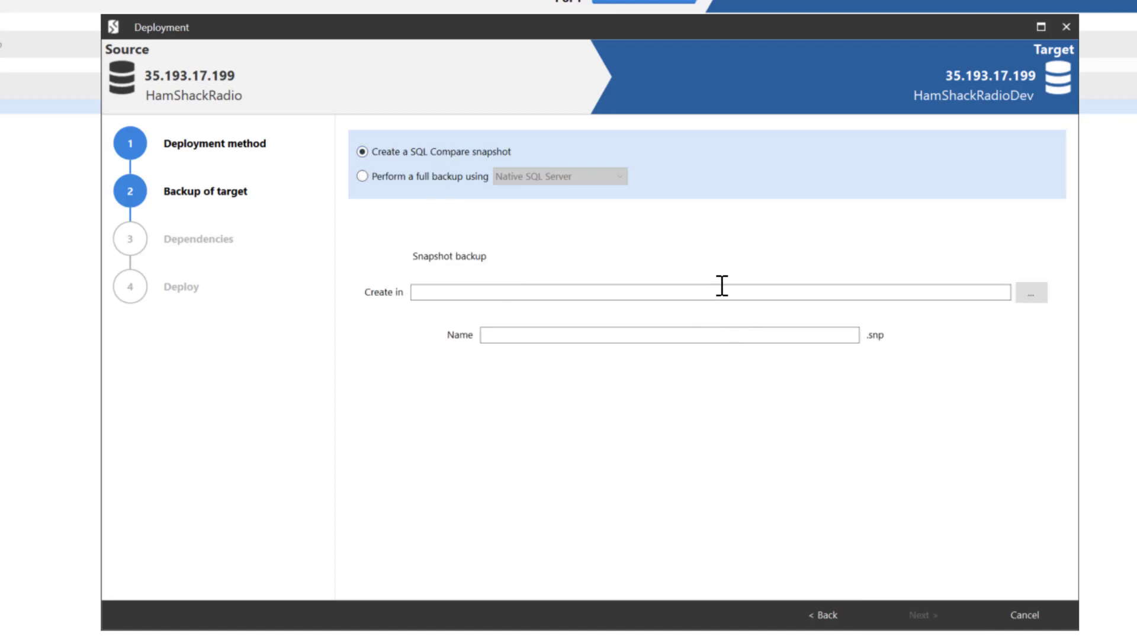
left_click(432, 178)
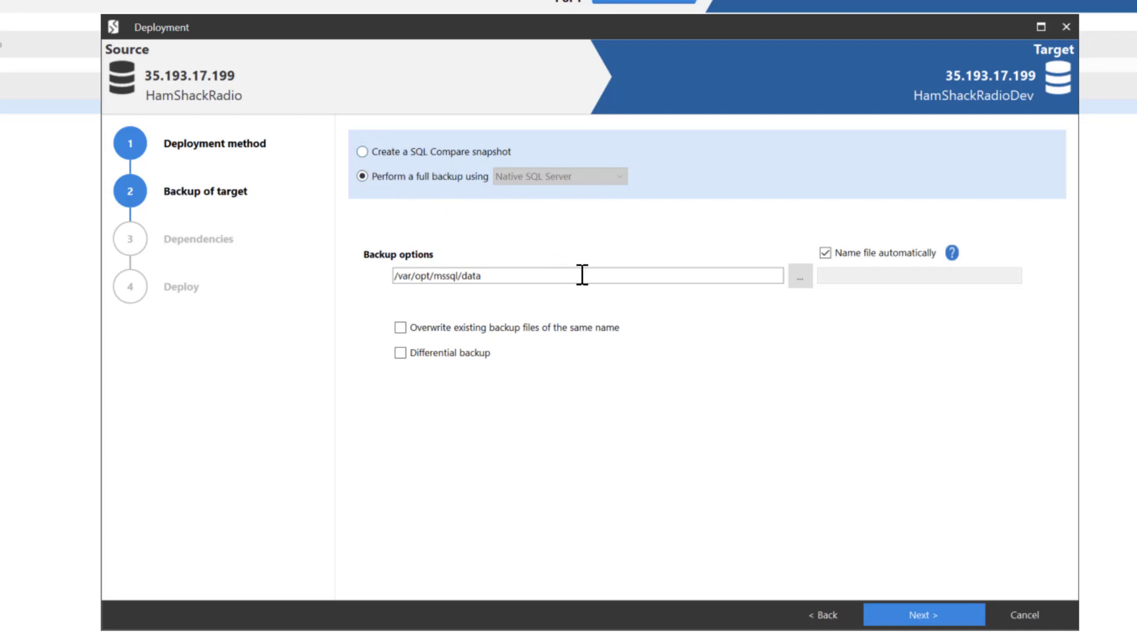
left_click(870, 254)
left_click(852, 255)
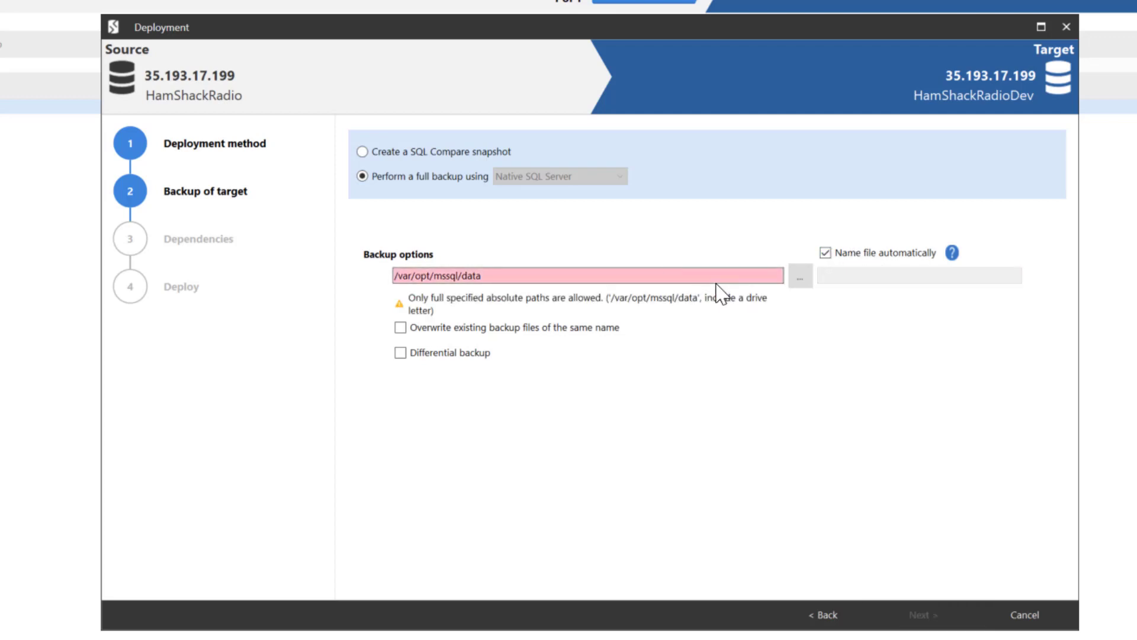
Step: Examine the full backup's destination folder, overwrite and differential options, and return to the deployment method without changing them
left_click(541, 275)
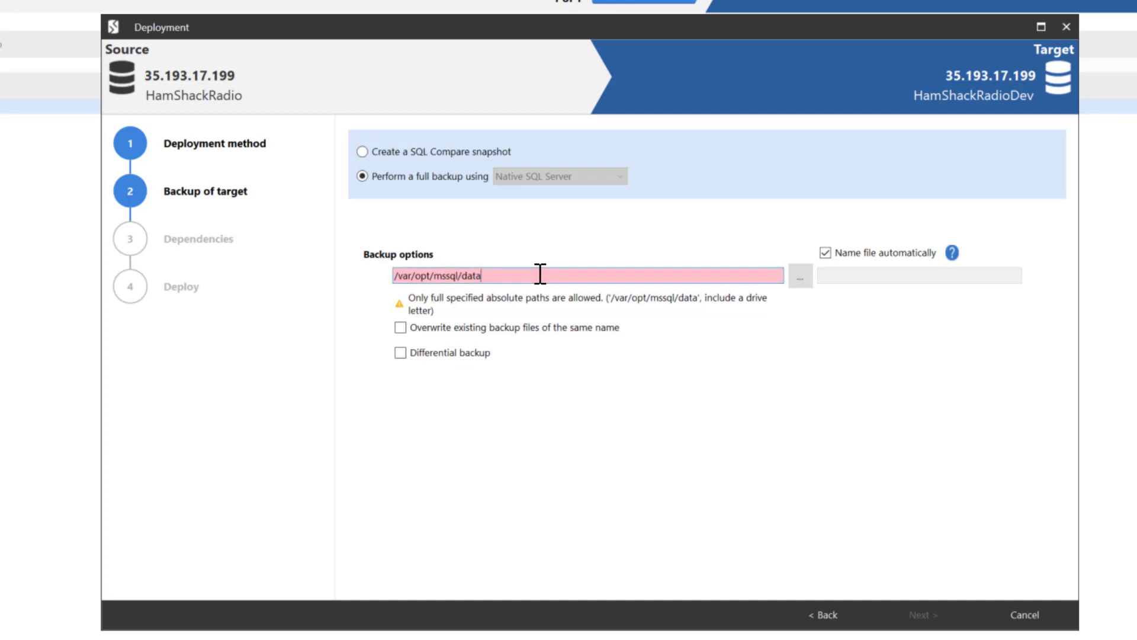
left_click(801, 279)
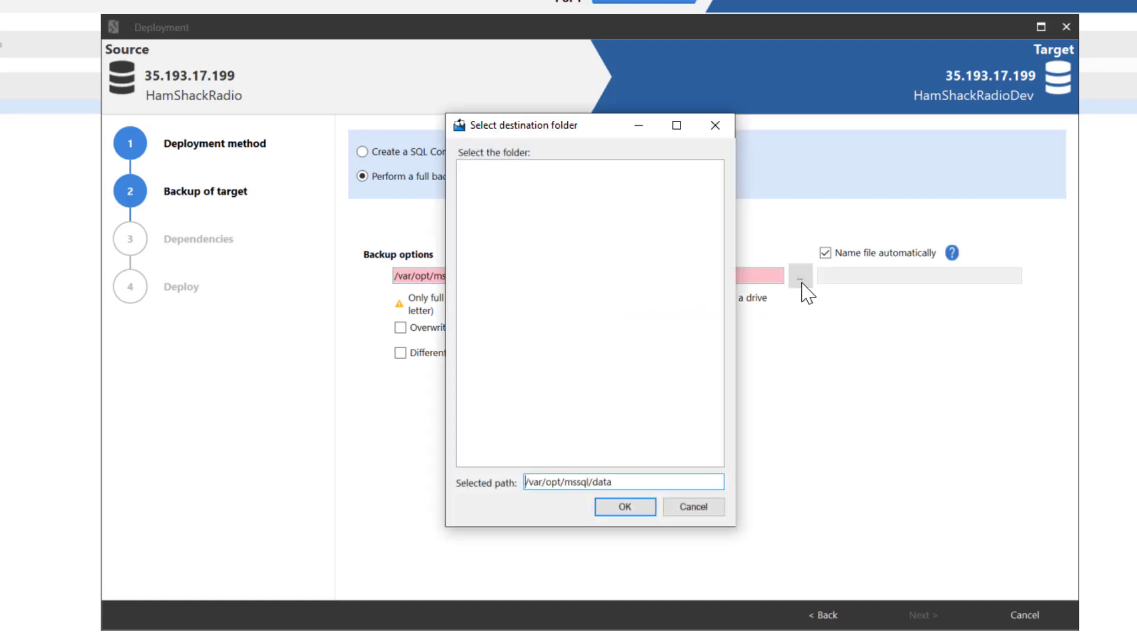
left_click(696, 508)
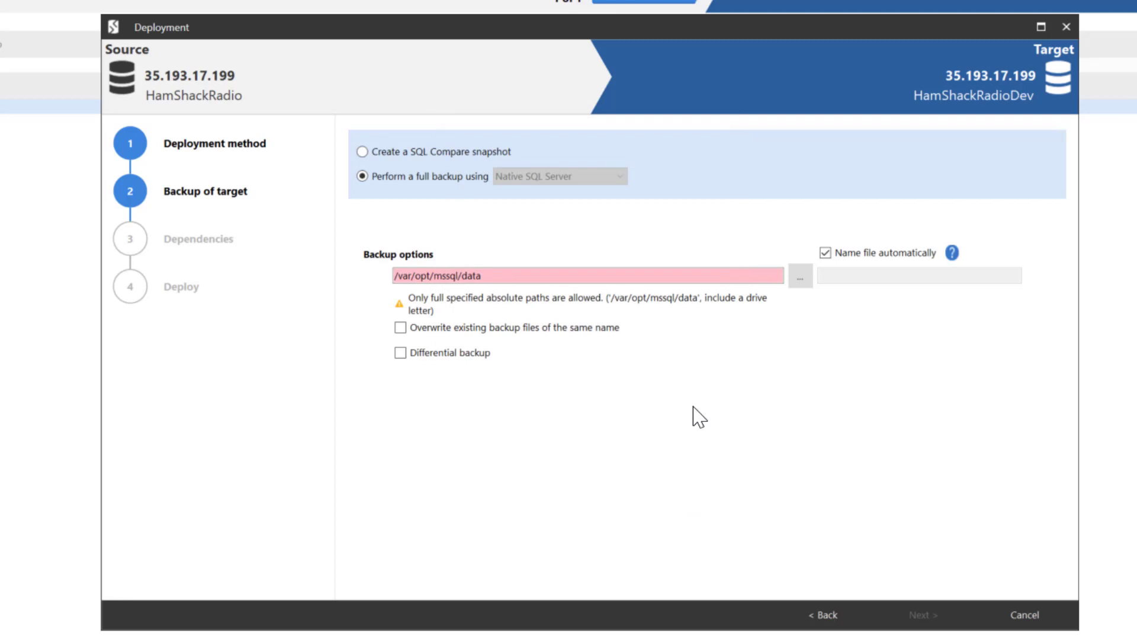
left_click(533, 330)
left_click(483, 354)
left_click(500, 329)
left_click(483, 355)
left_click(827, 616)
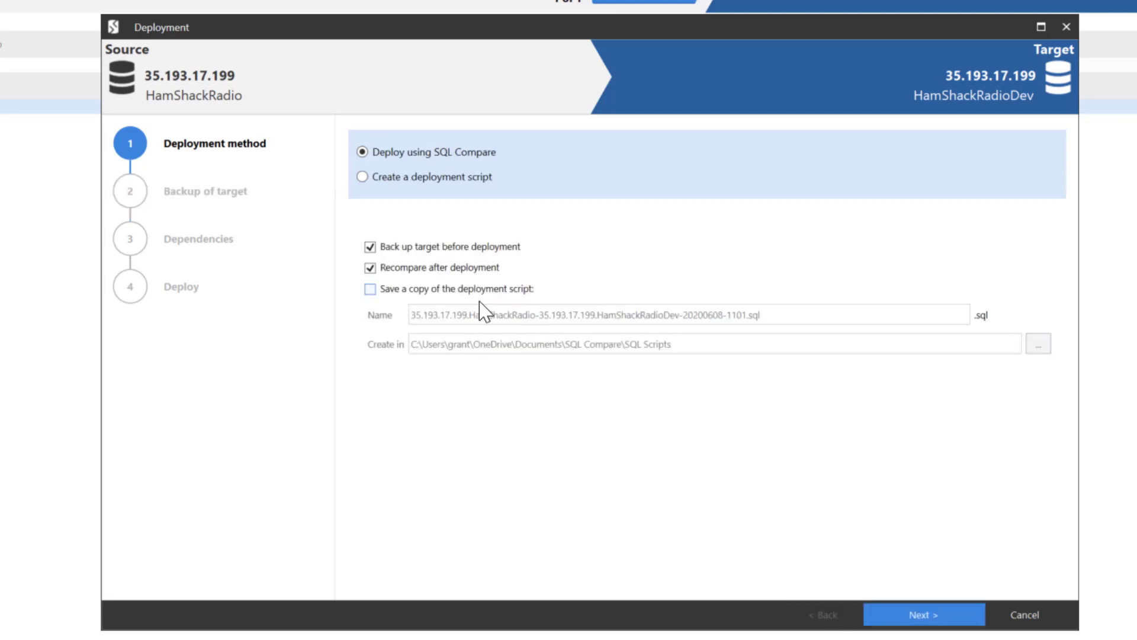
Step: Turn off backing up the target before deployment, and generate and review the deployment script for the Customer table
left_click(452, 246)
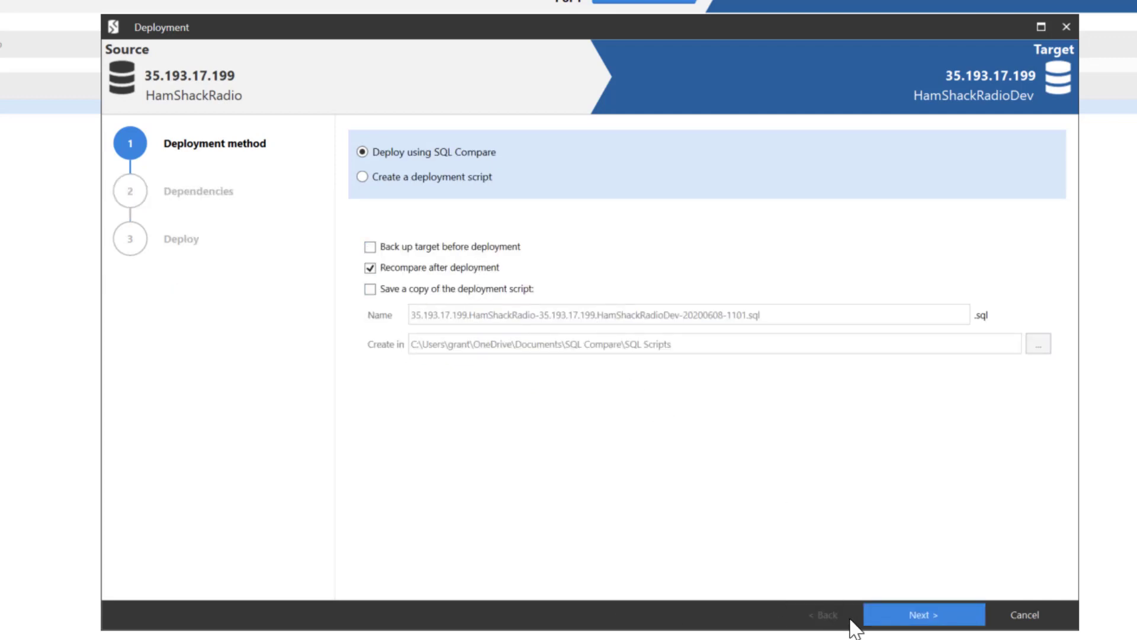
left_click(922, 622)
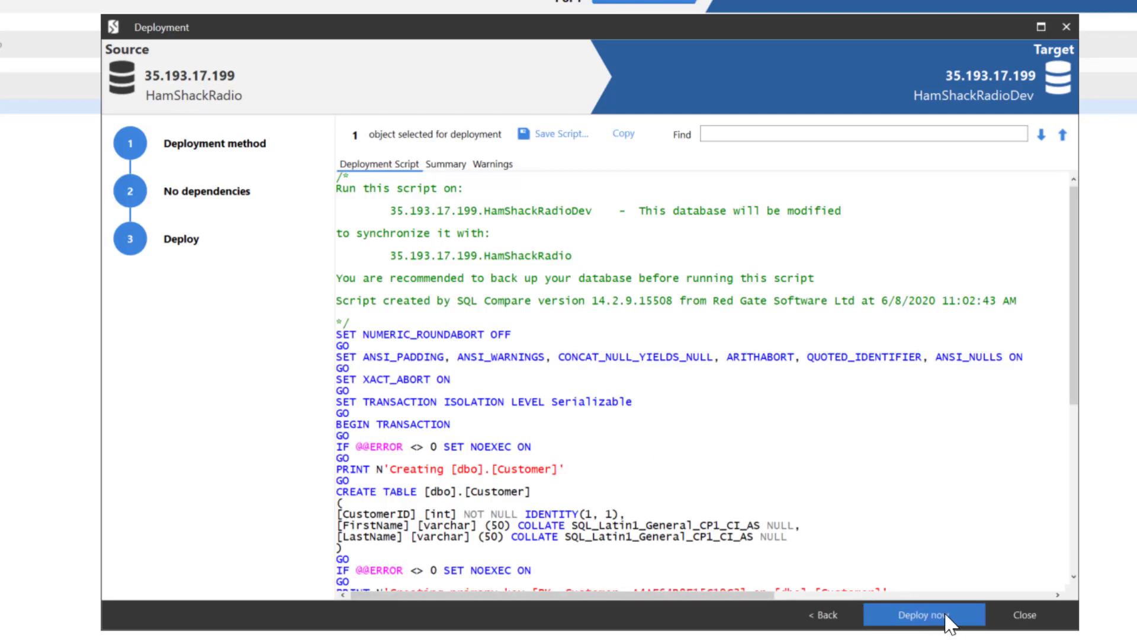
scroll(894, 545, "down", 9)
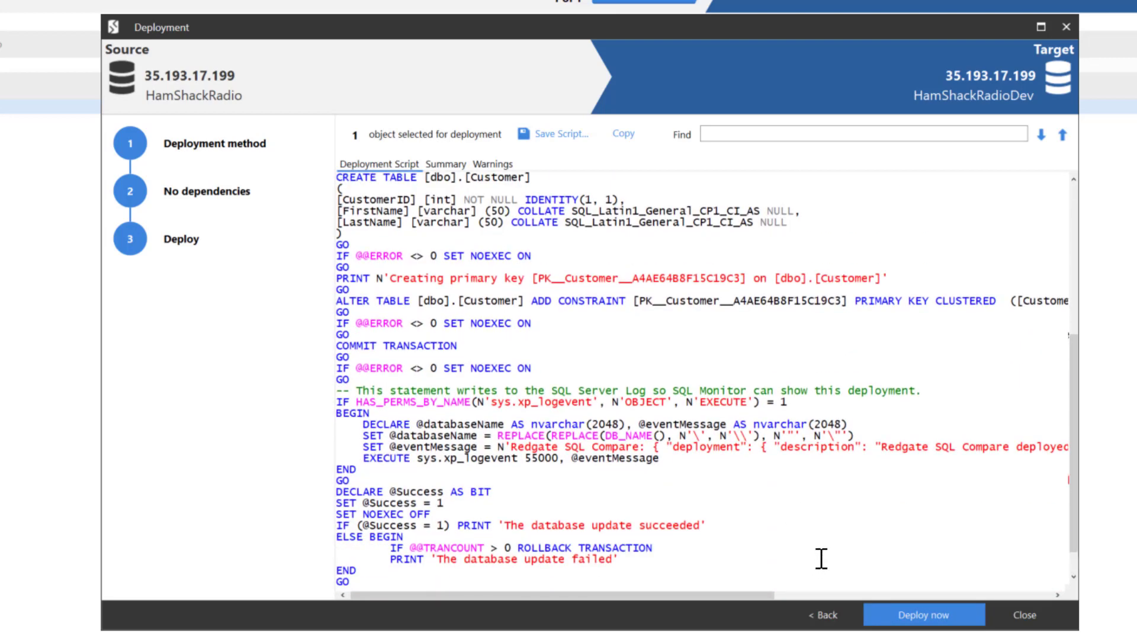
scroll(821, 562, "up", 5)
Step: Deploy the Customer table to HamShackRadioDev and complete the recomparison of the databases
left_click(925, 616)
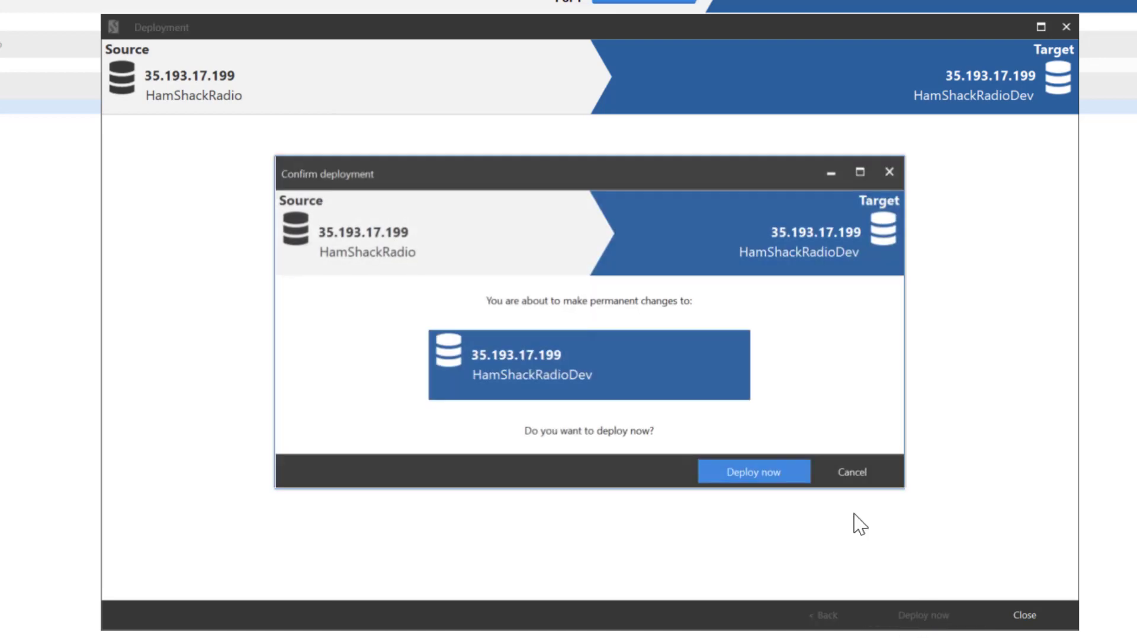
left_click(765, 476)
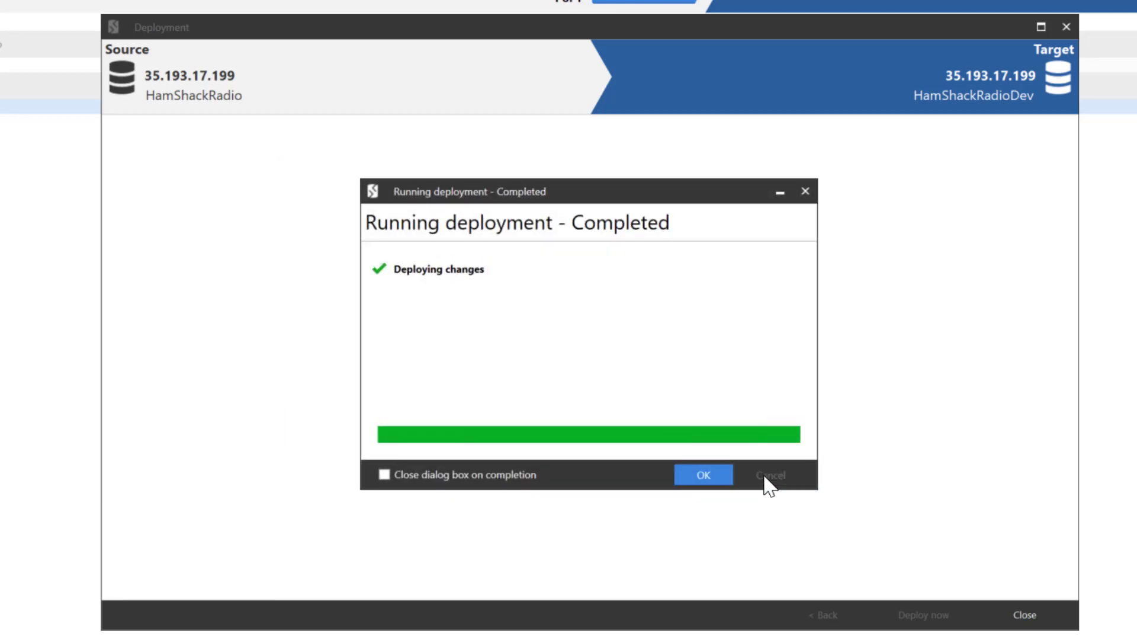
left_click(698, 471)
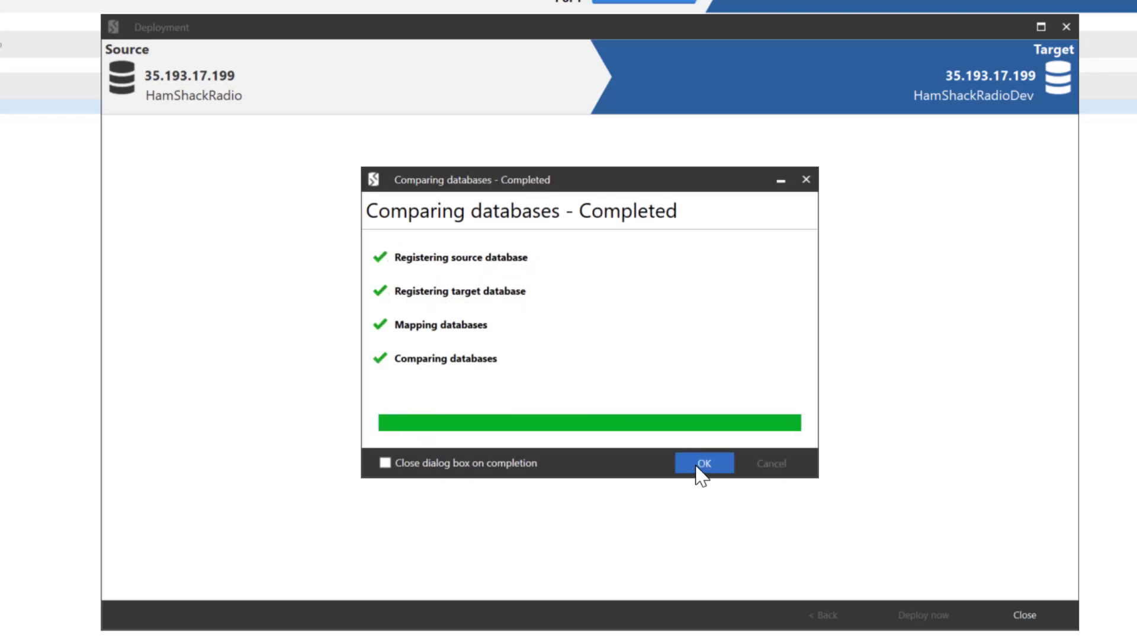
left_click(701, 463)
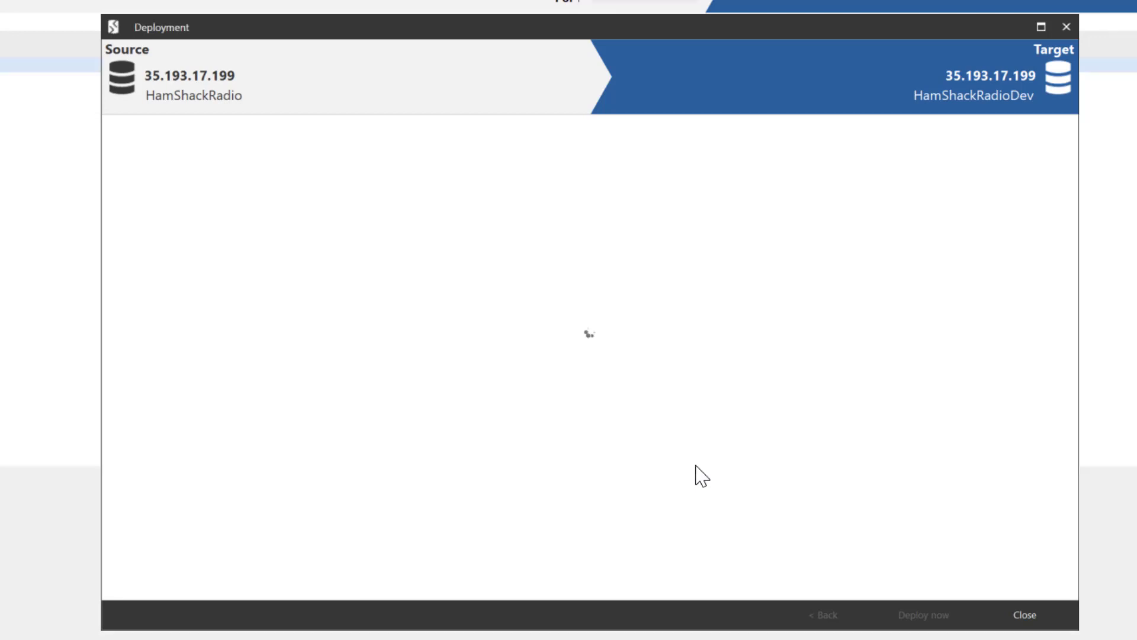